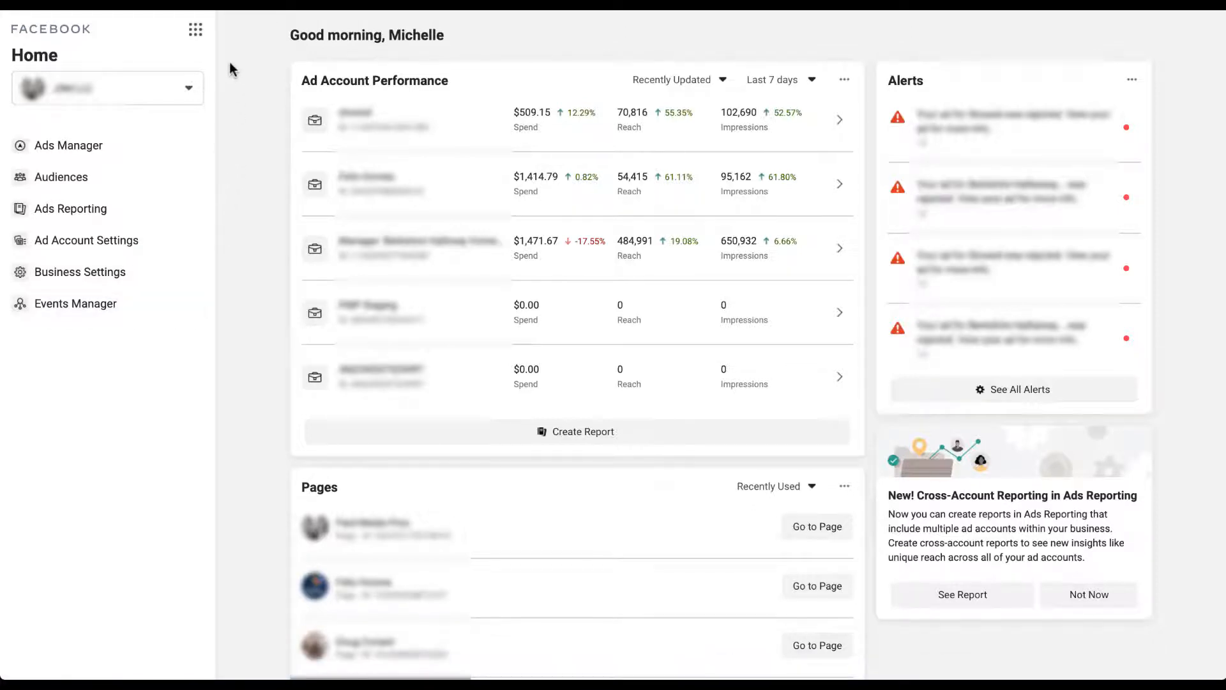
Examine the complete list of business tools, from Manage Business and Advertise through Sell Products and Services.
{"action": "left_click", "coordinate": [195, 31]}
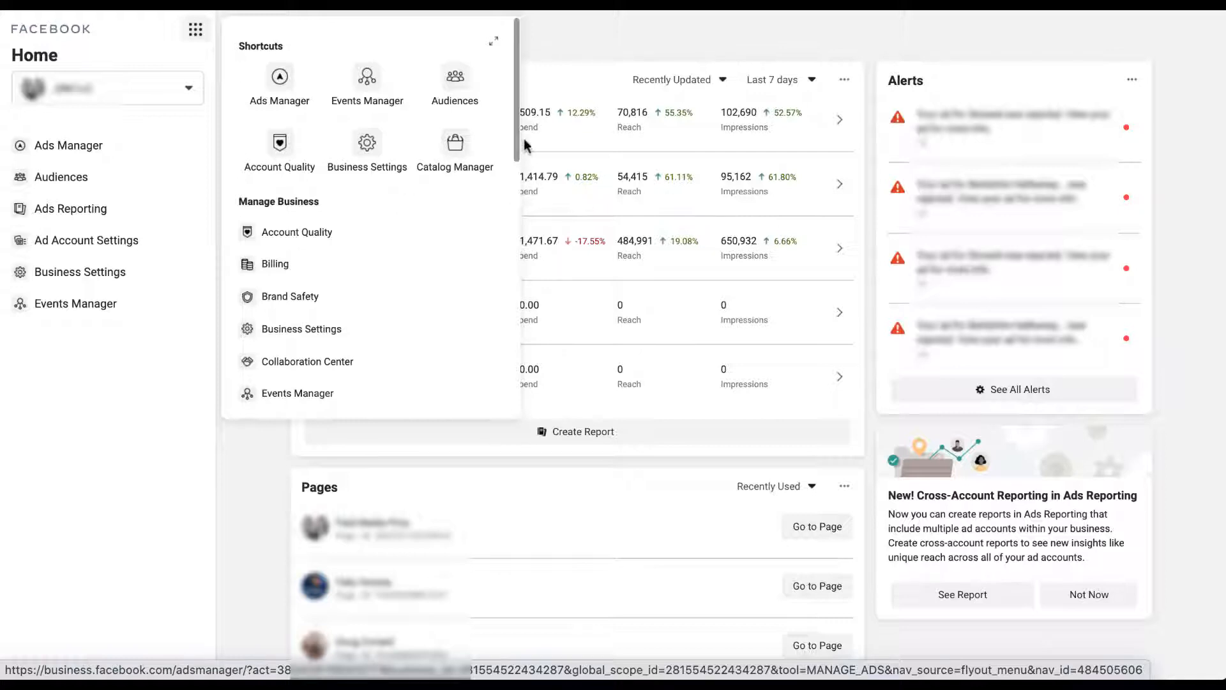
{"action": "scroll", "coordinate": [495, 268], "scroll_direction": "down", "scroll_amount": 7}
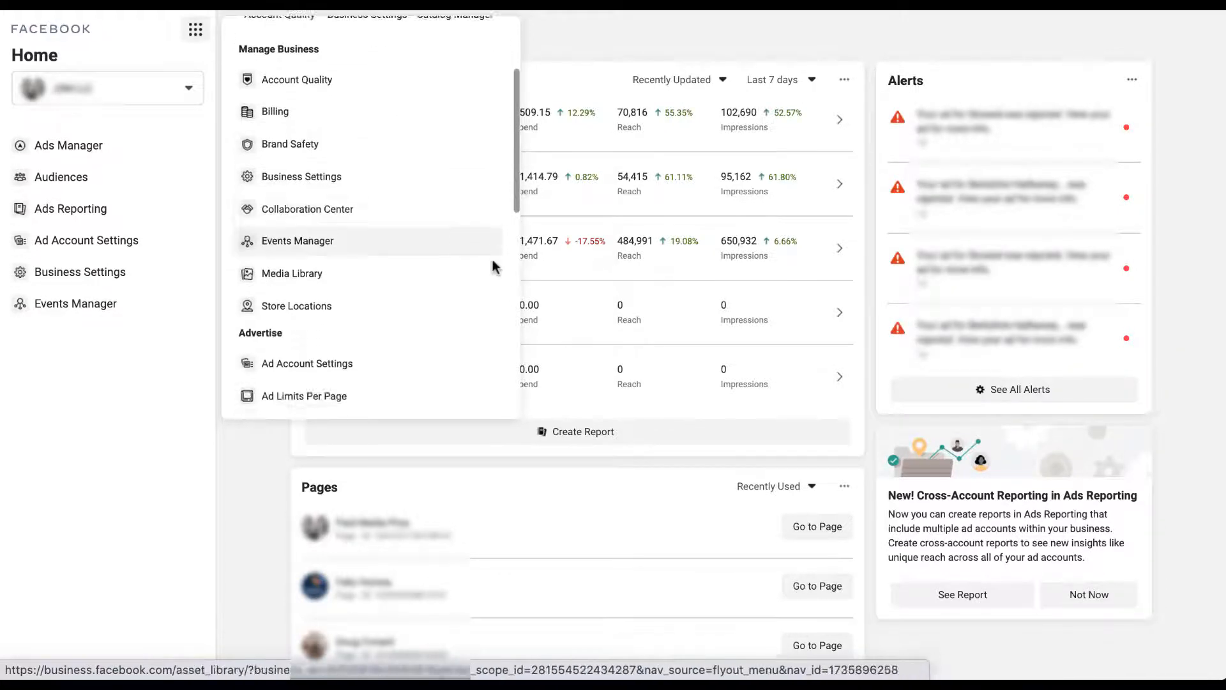
{"action": "scroll", "coordinate": [495, 268], "scroll_direction": "down", "scroll_amount": 4}
{"action": "scroll", "coordinate": [492, 266], "scroll_direction": "up", "scroll_amount": 11}
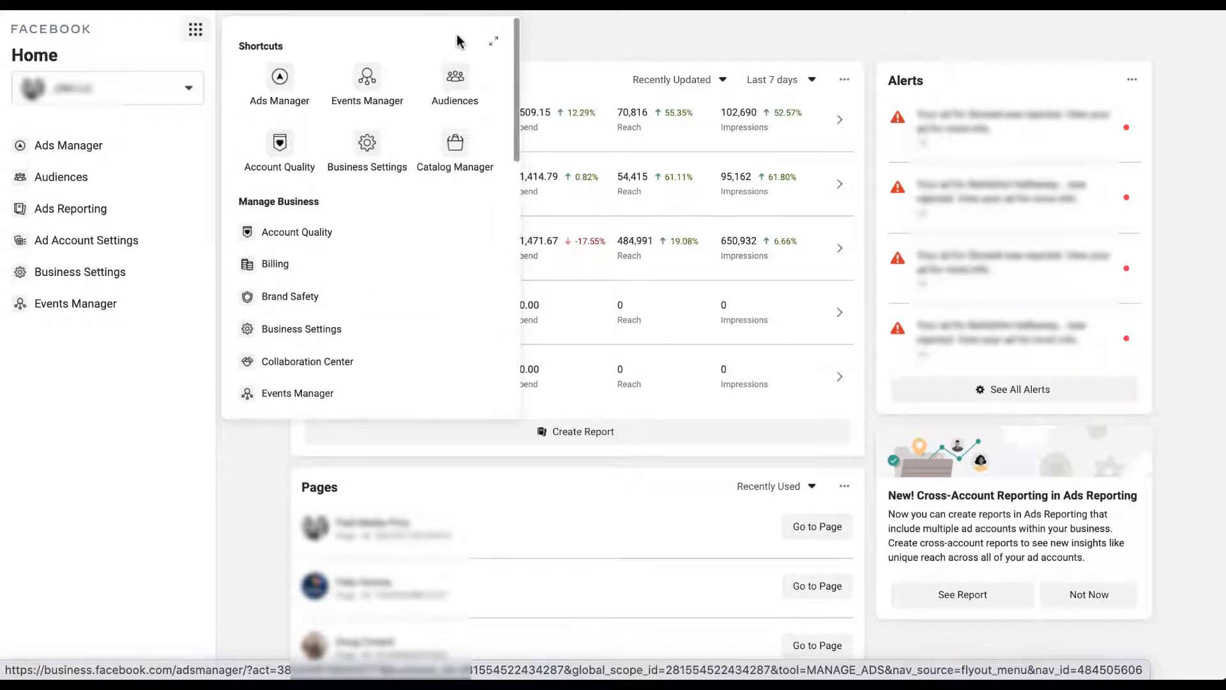
{"action": "left_click", "coordinate": [494, 45]}
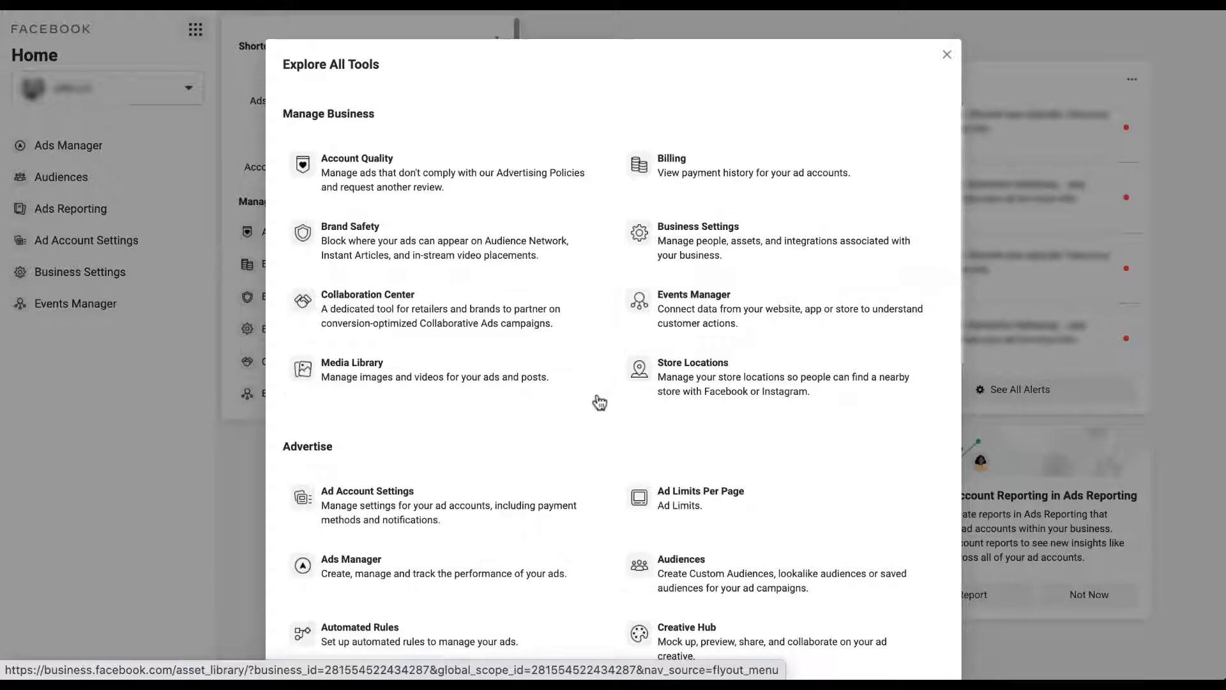
{"action": "scroll", "coordinate": [594, 421], "scroll_direction": "down", "scroll_amount": 6}
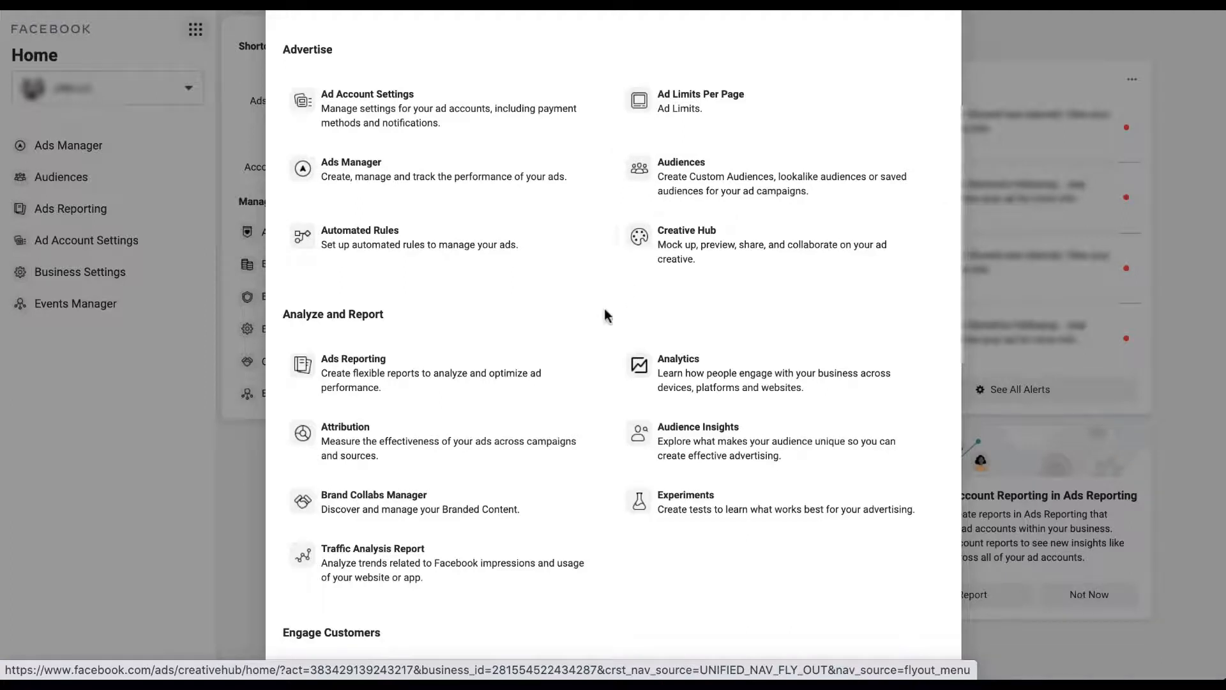
{"action": "scroll", "coordinate": [598, 325], "scroll_direction": "down", "scroll_amount": 3}
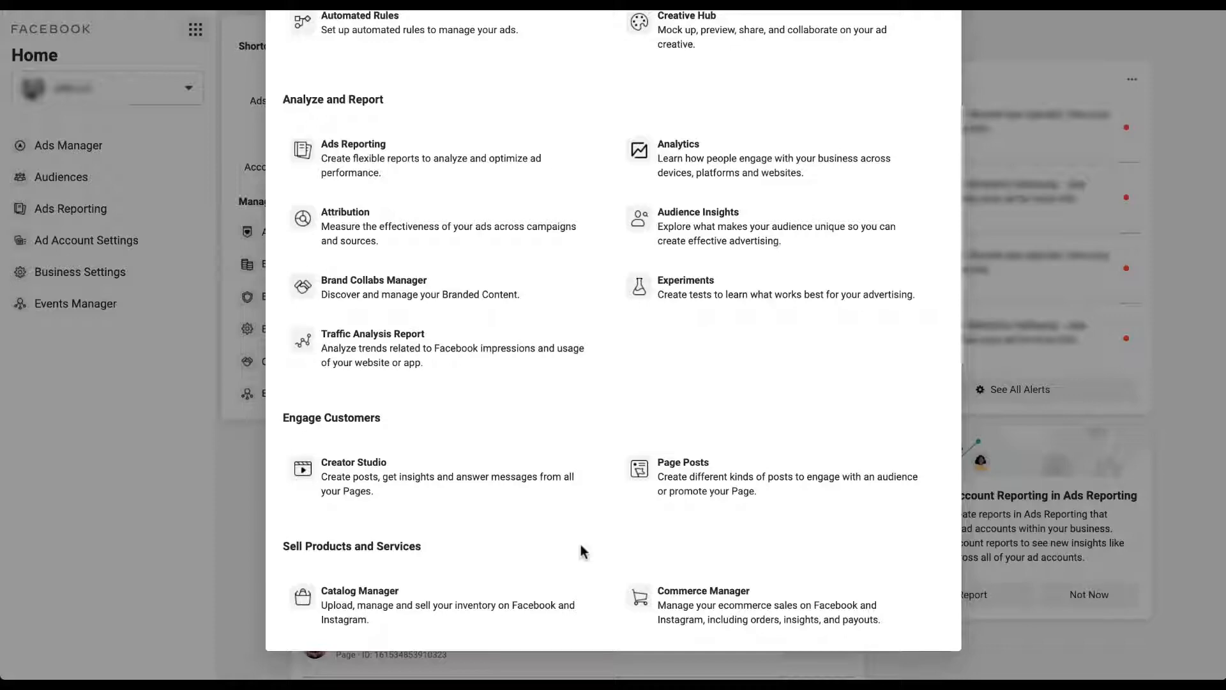
{"action": "scroll", "coordinate": [609, 358], "scroll_direction": "up", "scroll_amount": 5}
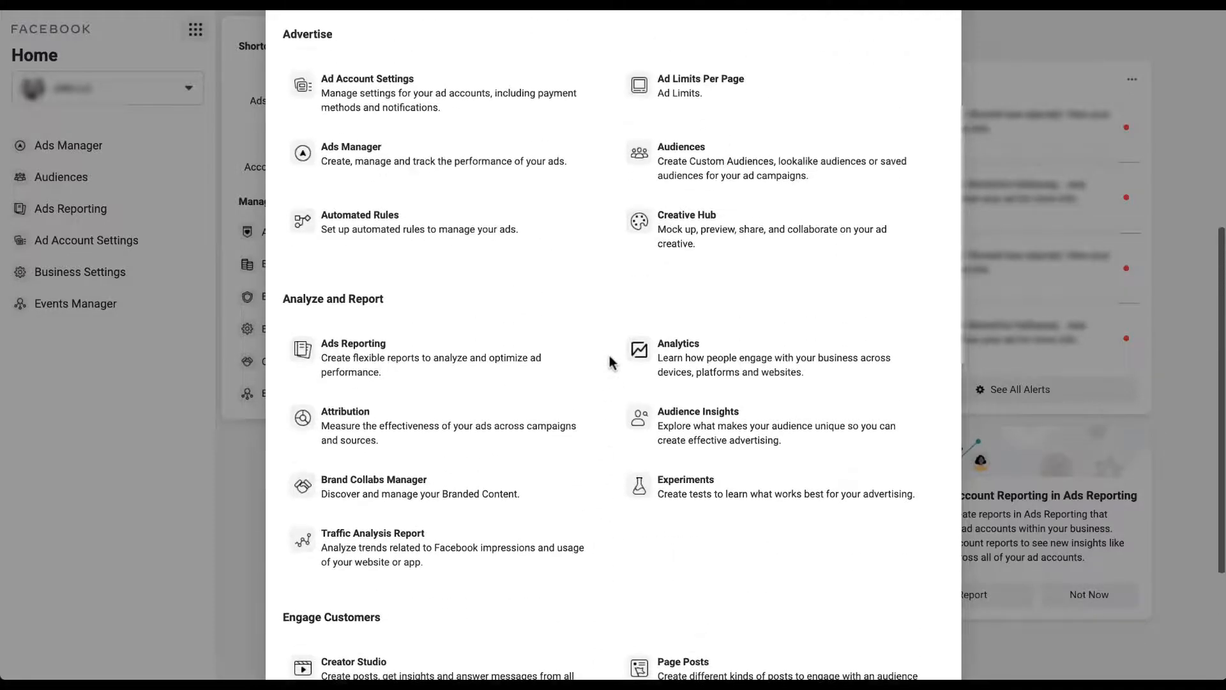
{"action": "scroll", "coordinate": [610, 357], "scroll_direction": "up", "scroll_amount": 5}
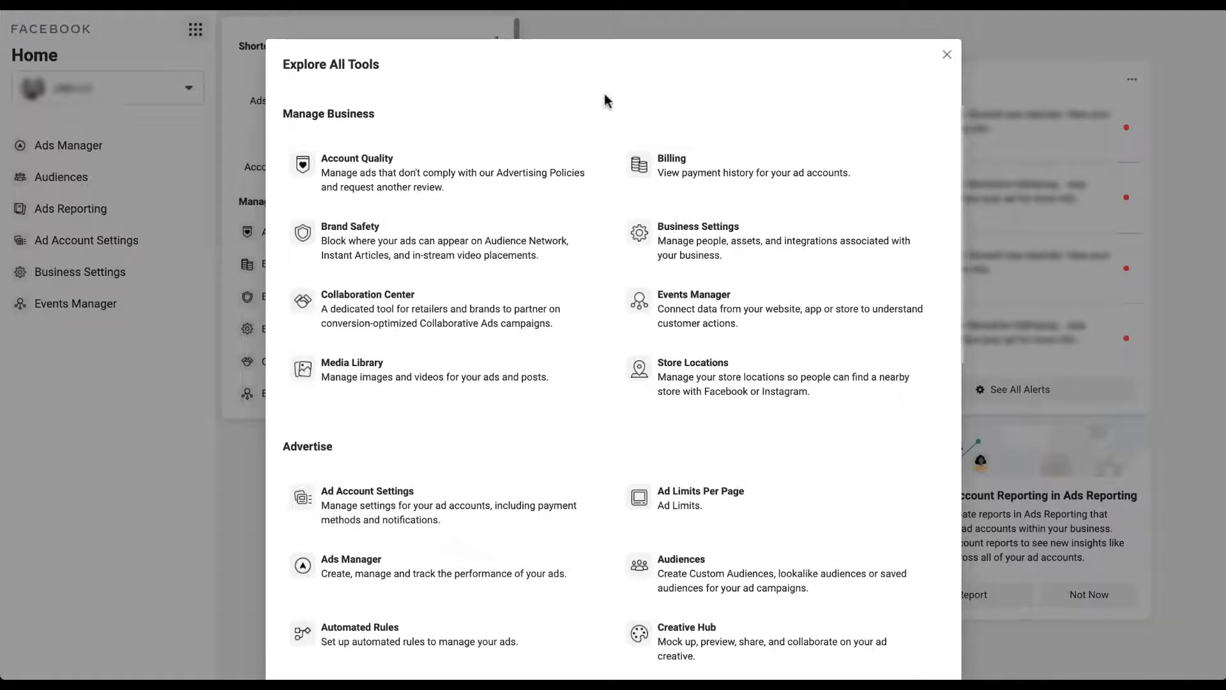
{"action": "left_click", "coordinate": [946, 54]}
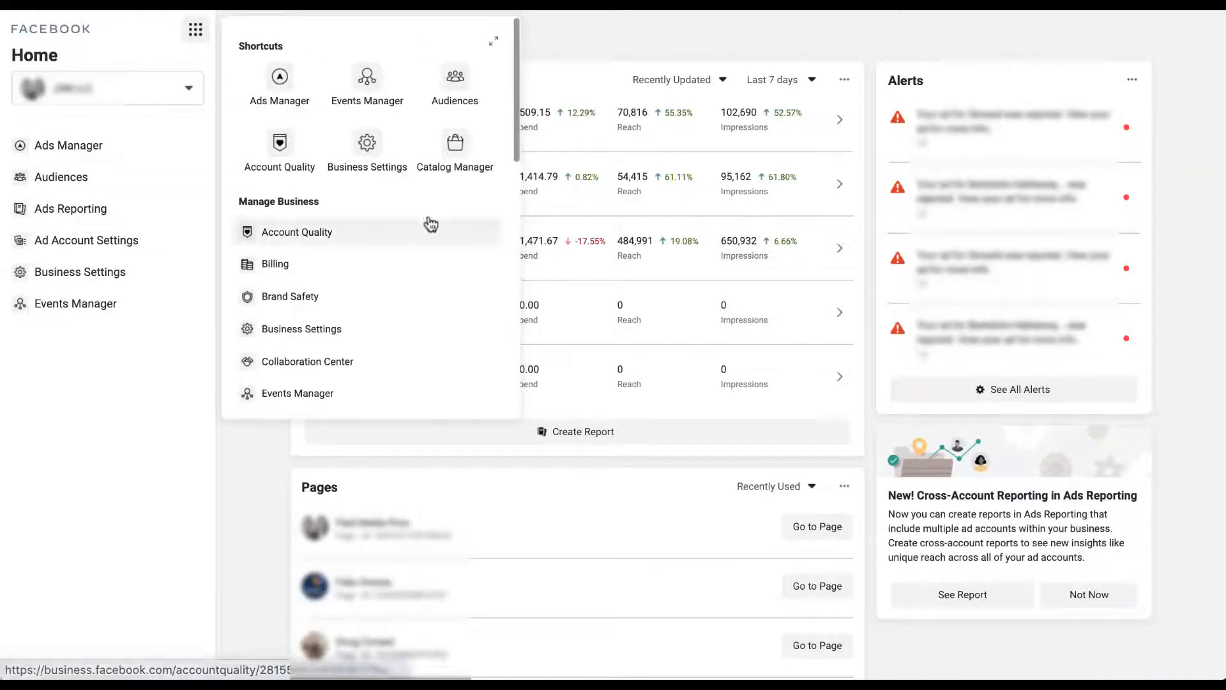
Browse the compact tools list and open Business Settings from its shortcuts.
{"action": "scroll", "coordinate": [435, 311], "scroll_direction": "down", "scroll_amount": 4}
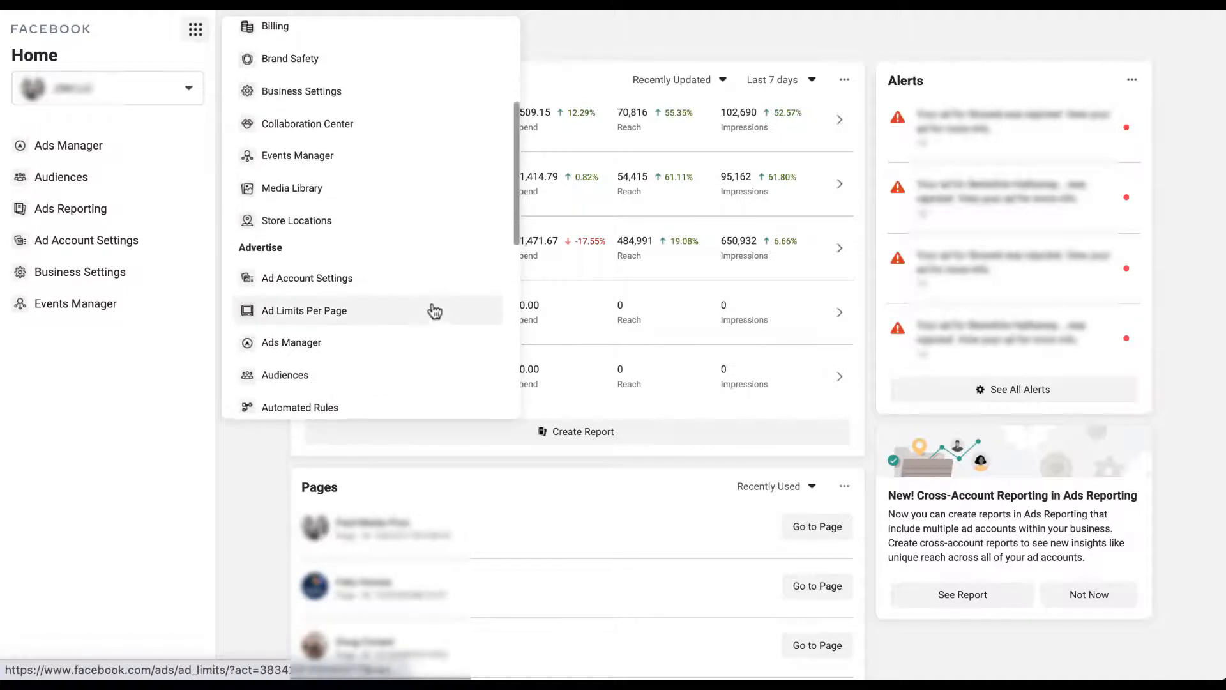
{"action": "scroll", "coordinate": [435, 312], "scroll_direction": "down", "scroll_amount": 2}
{"action": "scroll", "coordinate": [435, 311], "scroll_direction": "up", "scroll_amount": 5}
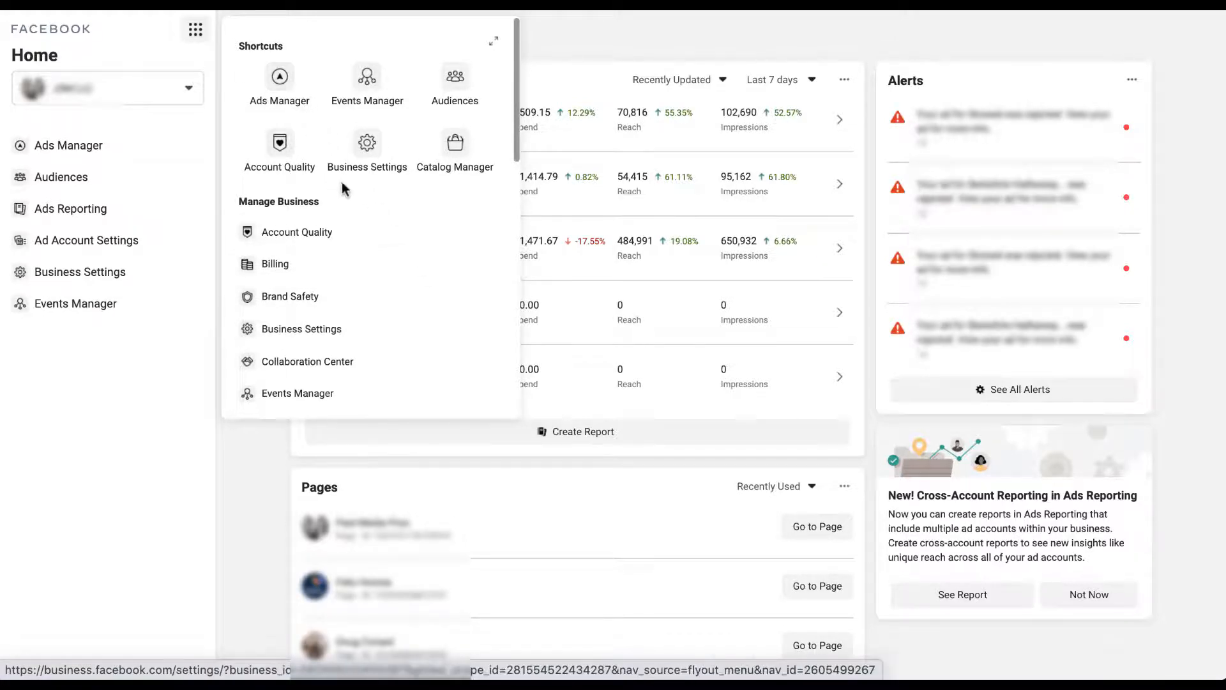
{"action": "left_click", "coordinate": [378, 179]}
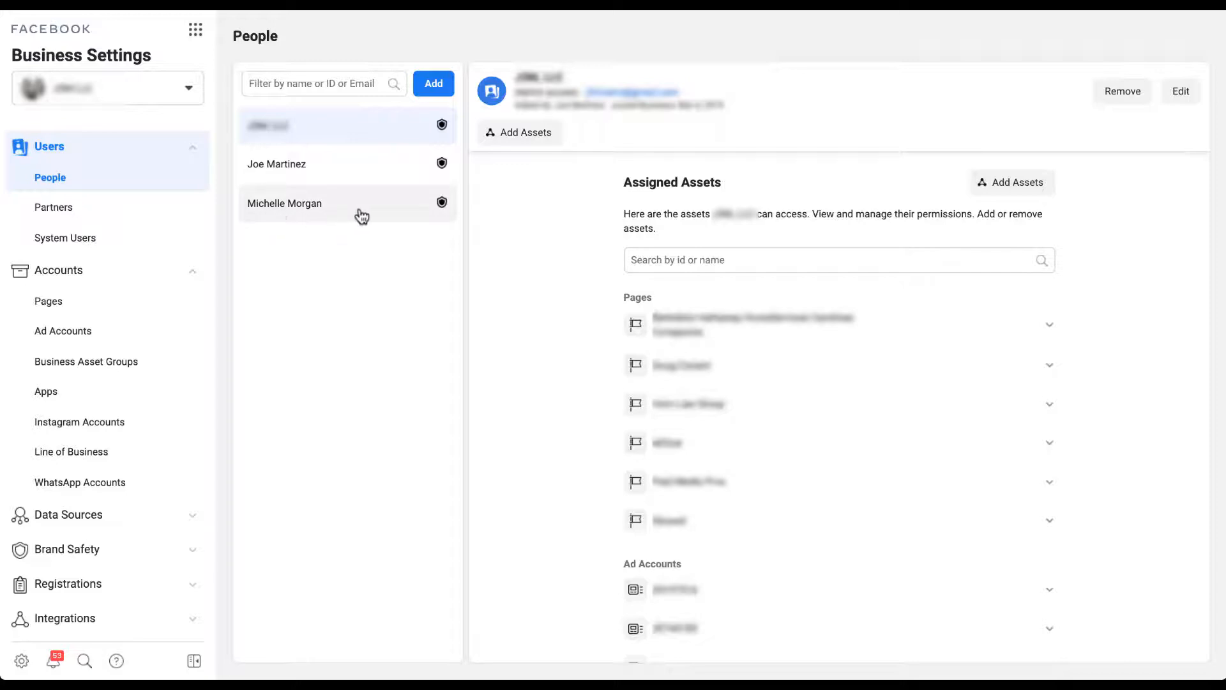
Review the Invite People form with its Employee and Admin access roles, and close it without inviting anyone.
{"action": "mouse_move", "coordinate": [442, 211]}
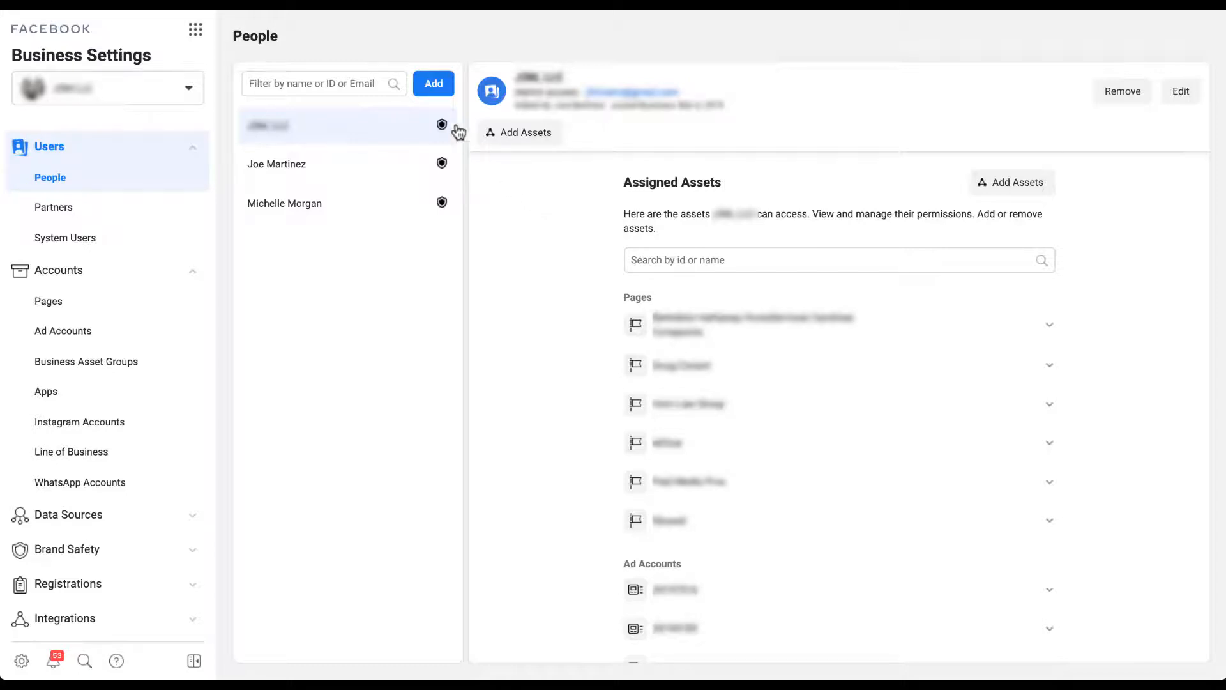
{"action": "left_click", "coordinate": [442, 87]}
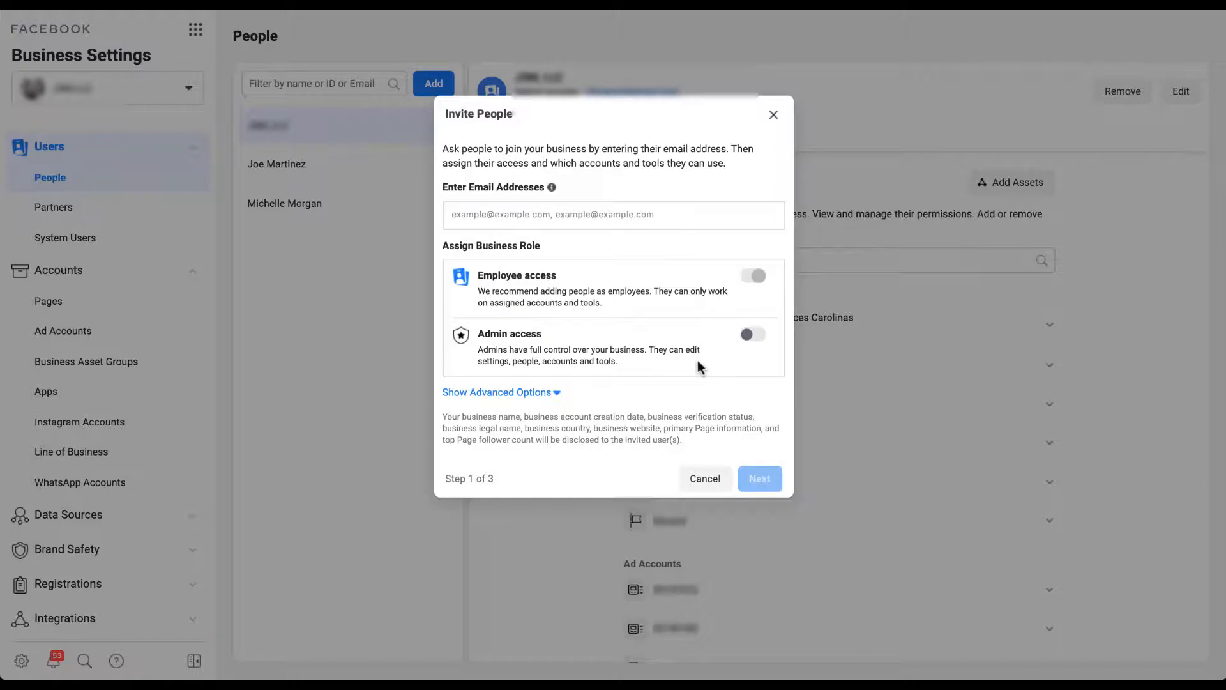
{"action": "left_click", "coordinate": [774, 116]}
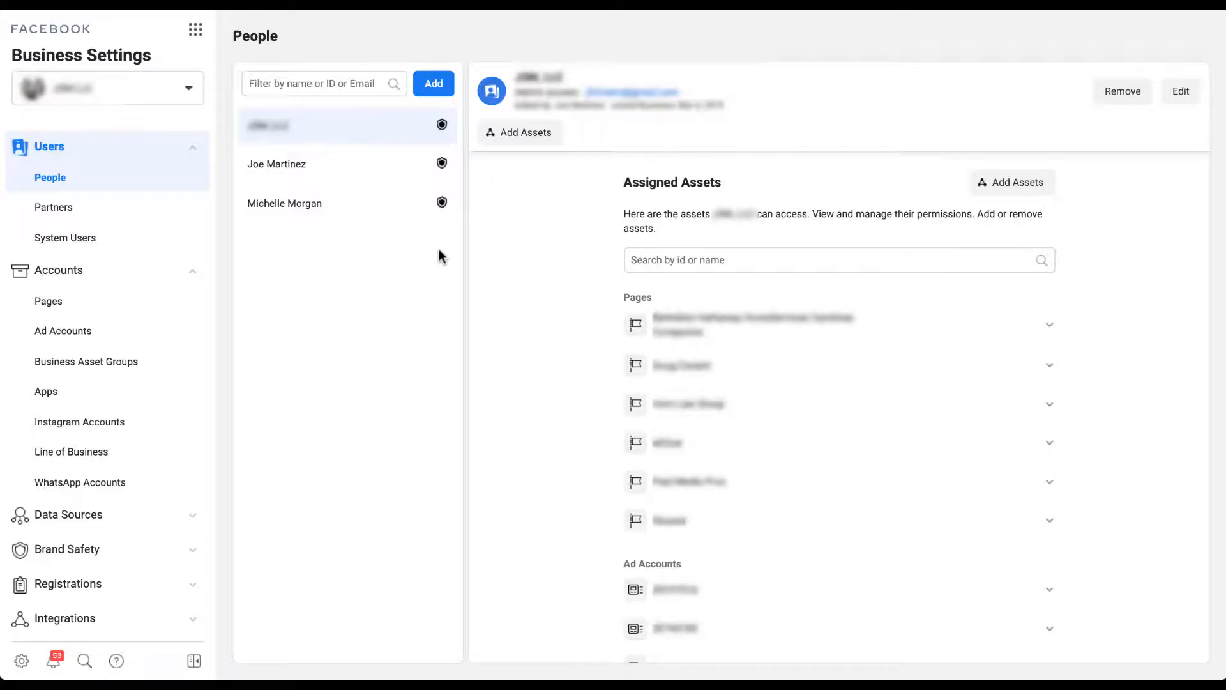
In Partners, review the form for asking a partner to share assets, including both business role choices, and close it.
{"action": "left_click", "coordinate": [115, 210]}
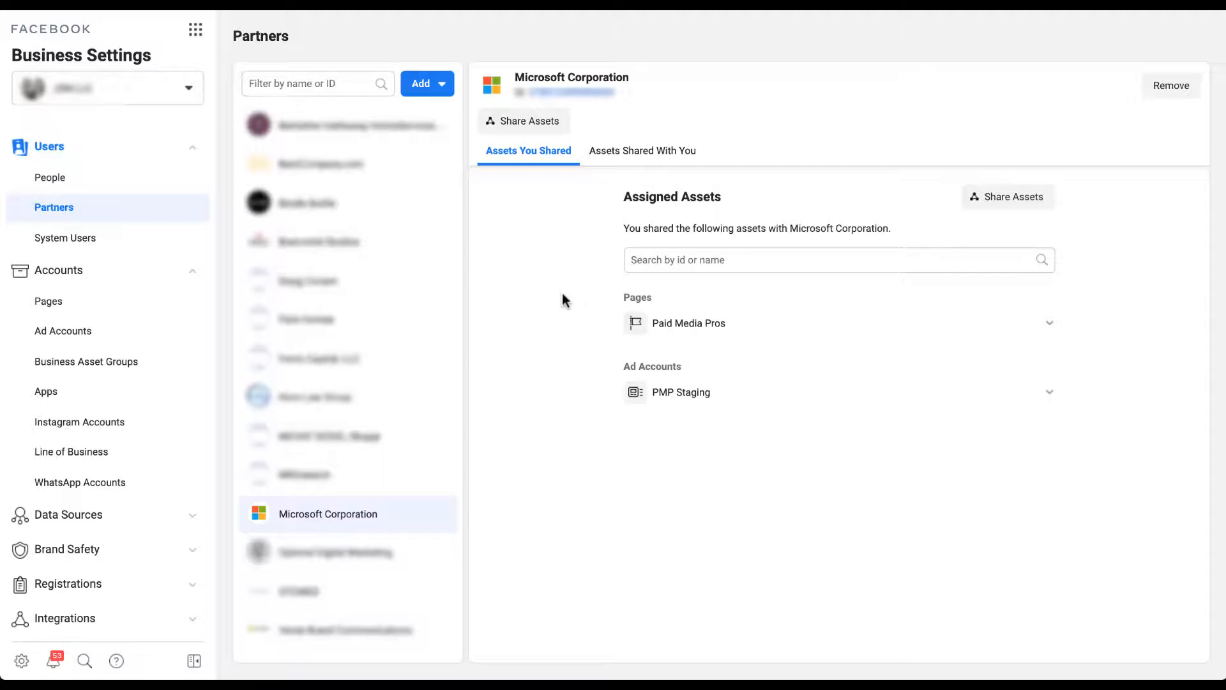
{"action": "left_click", "coordinate": [446, 94]}
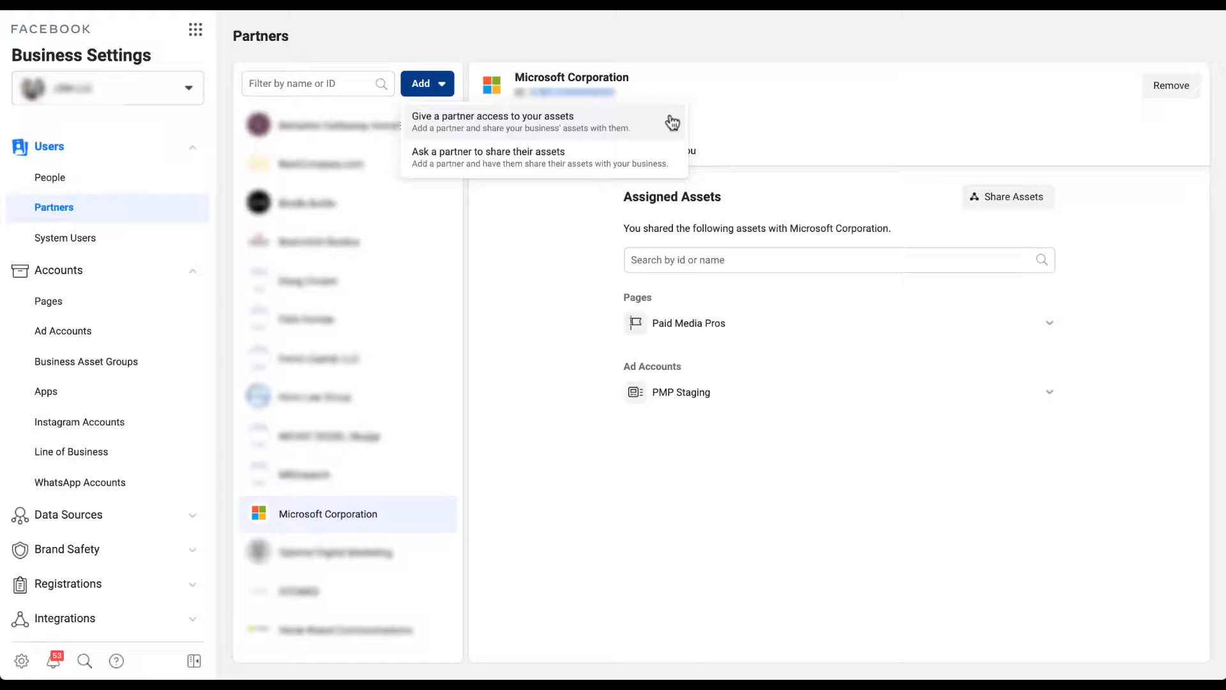
{"action": "left_click", "coordinate": [676, 158]}
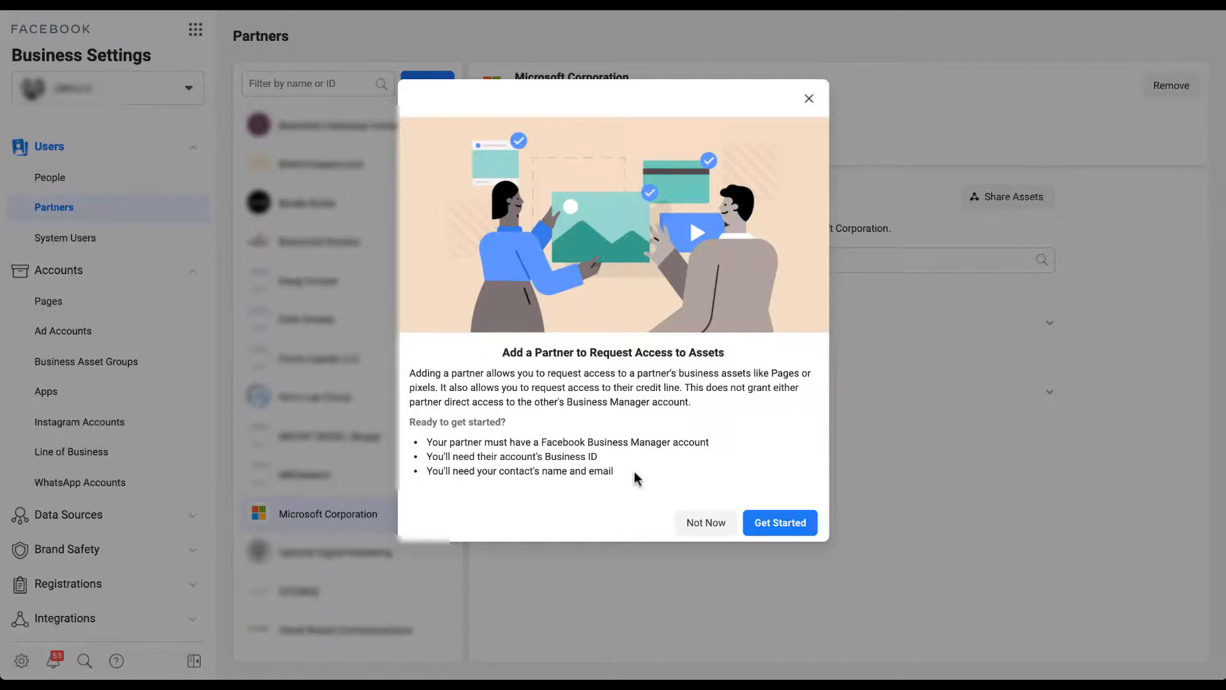
{"action": "left_click", "coordinate": [765, 527]}
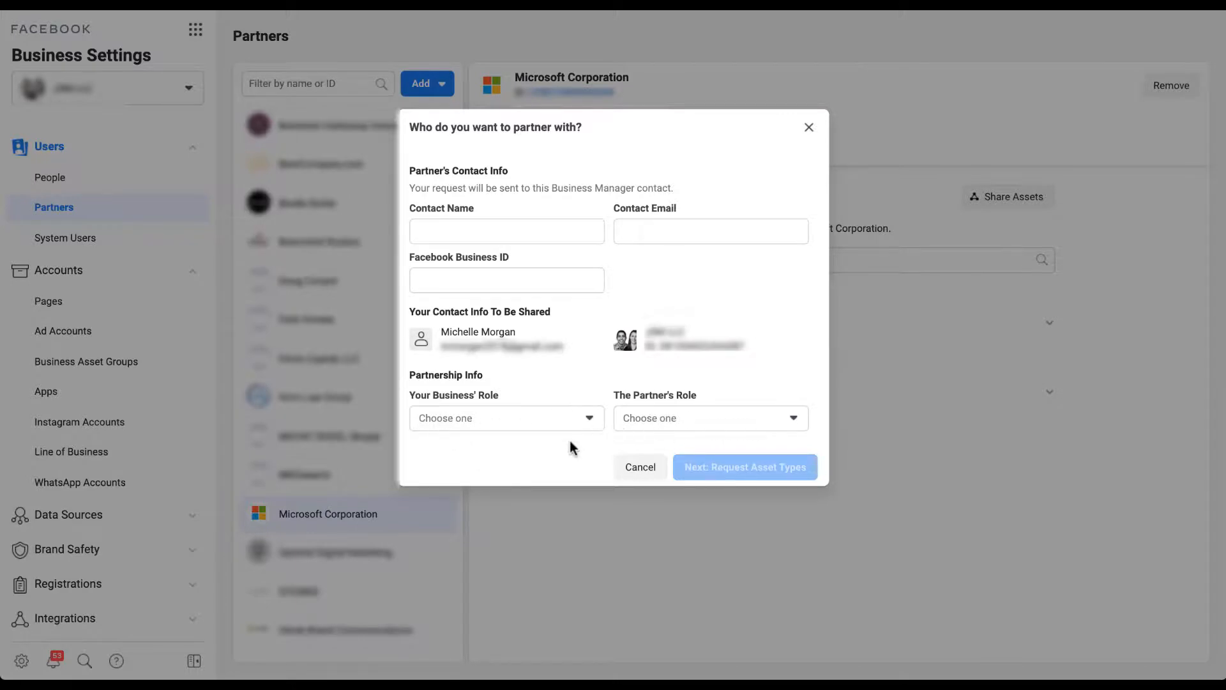
{"action": "left_click", "coordinate": [594, 419]}
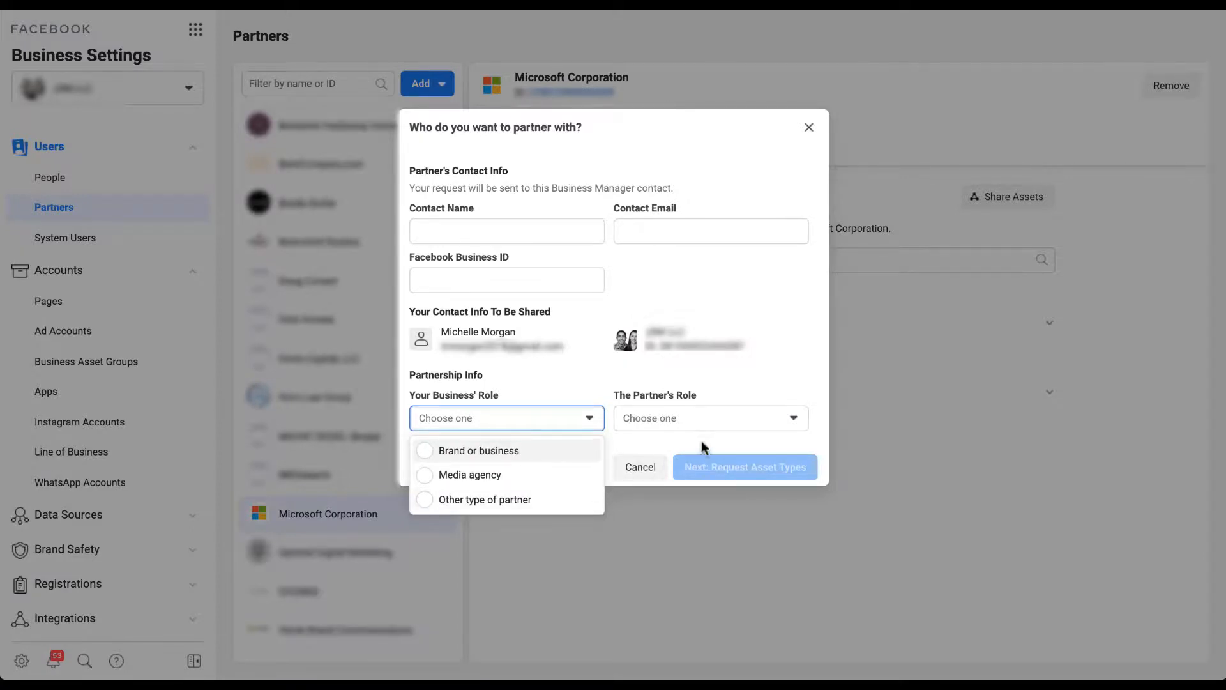
{"action": "left_click", "coordinate": [791, 420]}
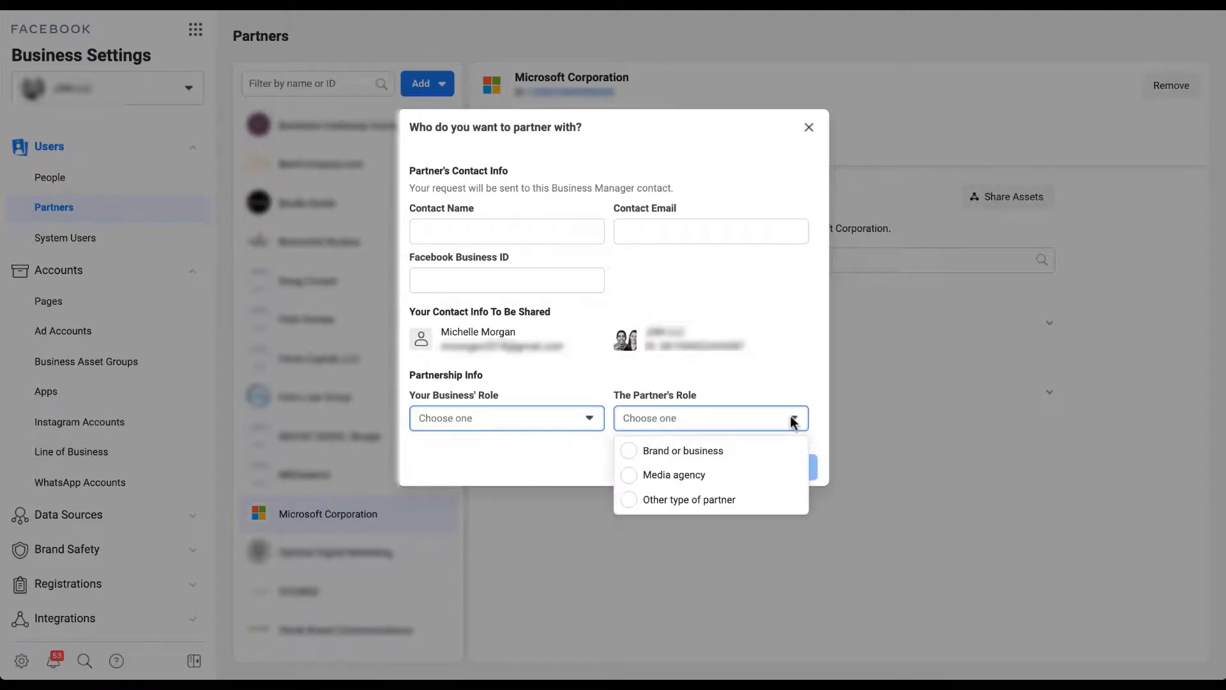
{"action": "left_click", "coordinate": [790, 401]}
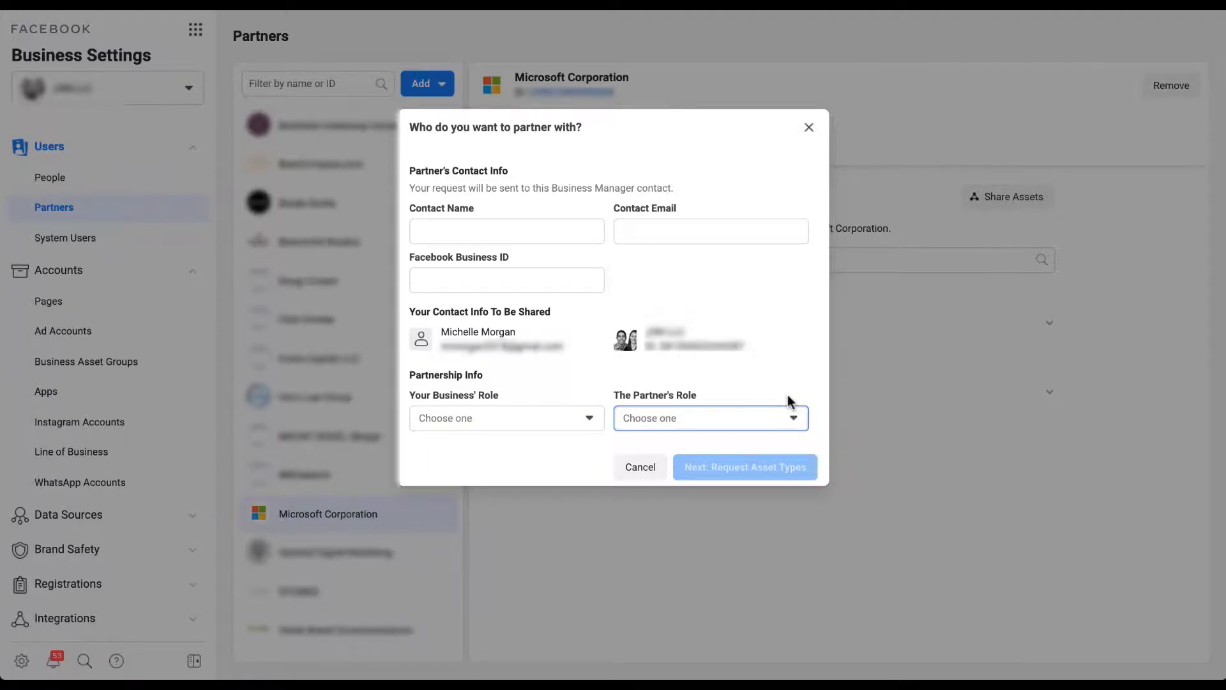
{"action": "left_click", "coordinate": [807, 128]}
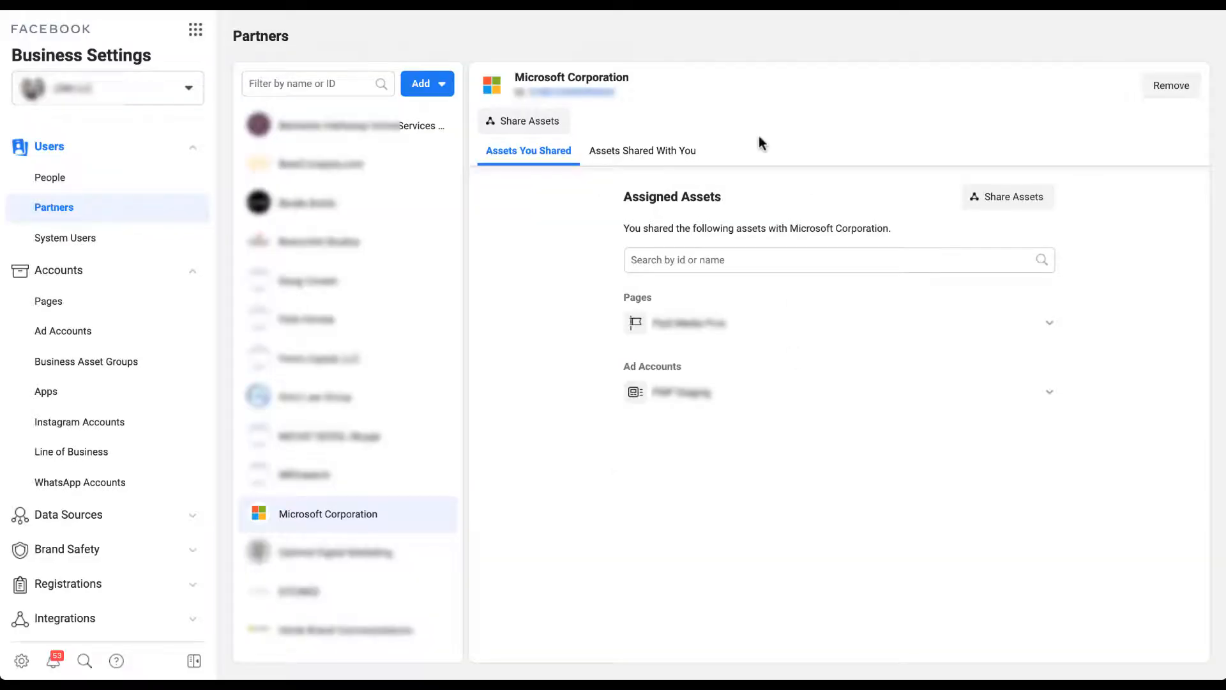
View the Business Info page with the business's ID and details.
{"action": "scroll", "coordinate": [61, 337], "scroll_direction": "down", "scroll_amount": 3}
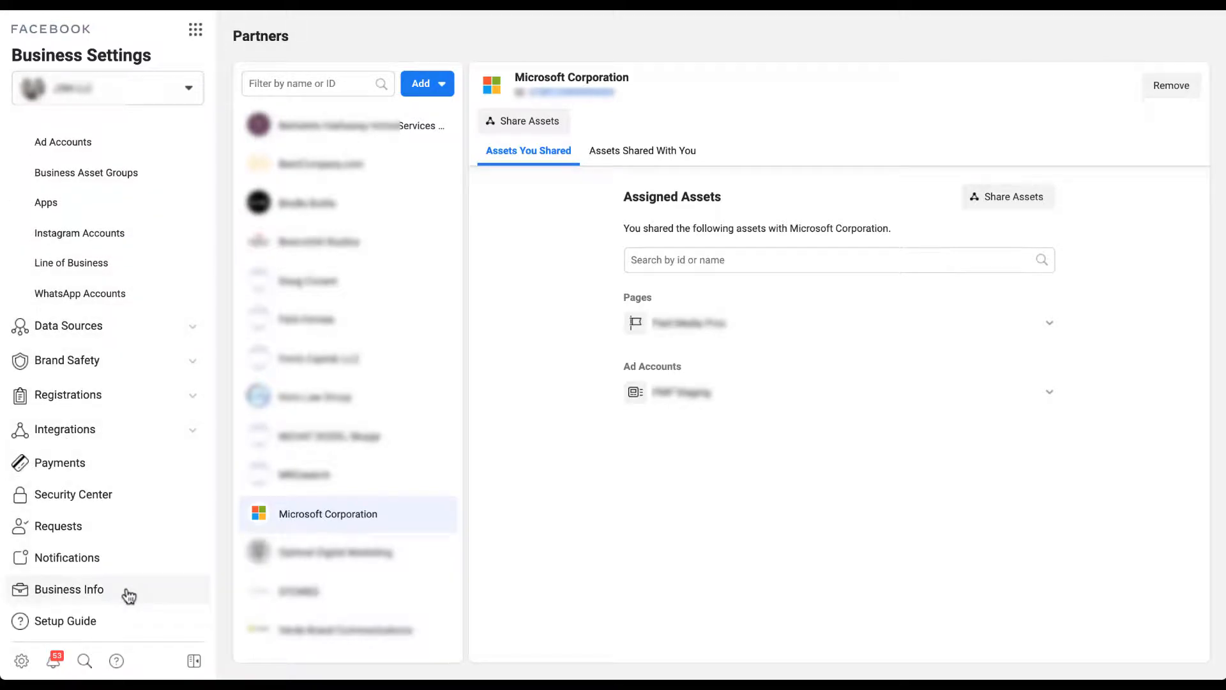
{"action": "left_click", "coordinate": [128, 596]}
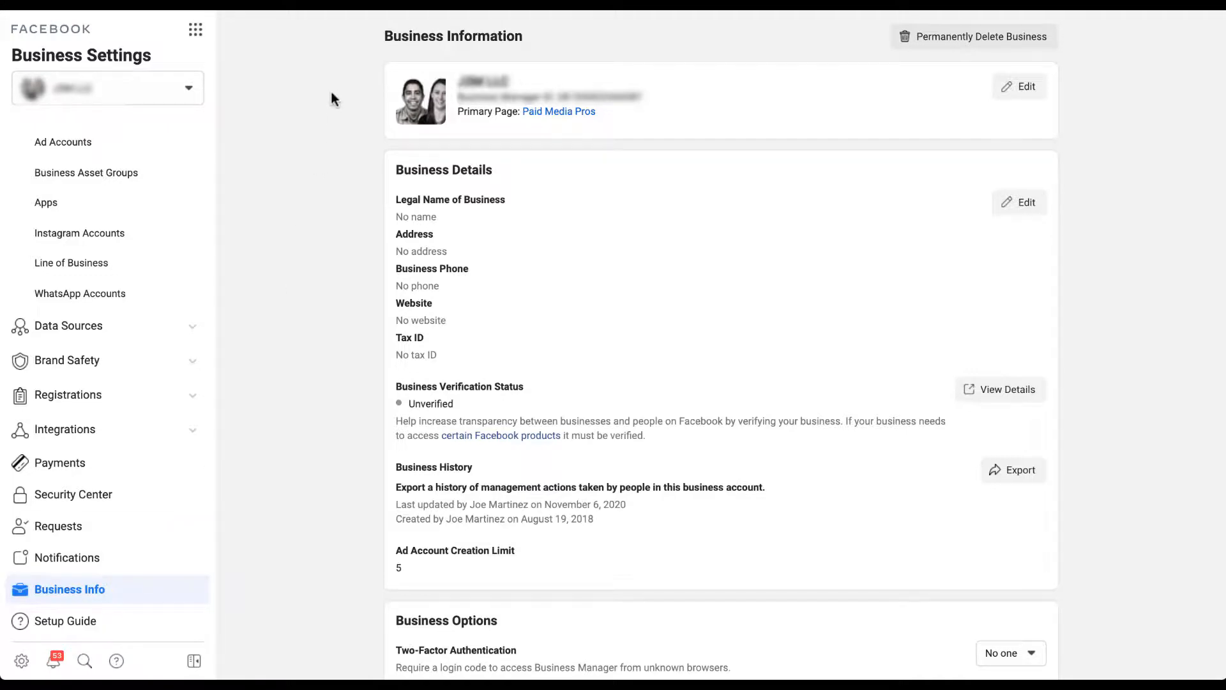
{"action": "scroll", "coordinate": [105, 230], "scroll_direction": "up", "scroll_amount": 3}
Return to Partners, view the form for giving a partner access to your assets, and close it.
{"action": "left_click", "coordinate": [102, 227]}
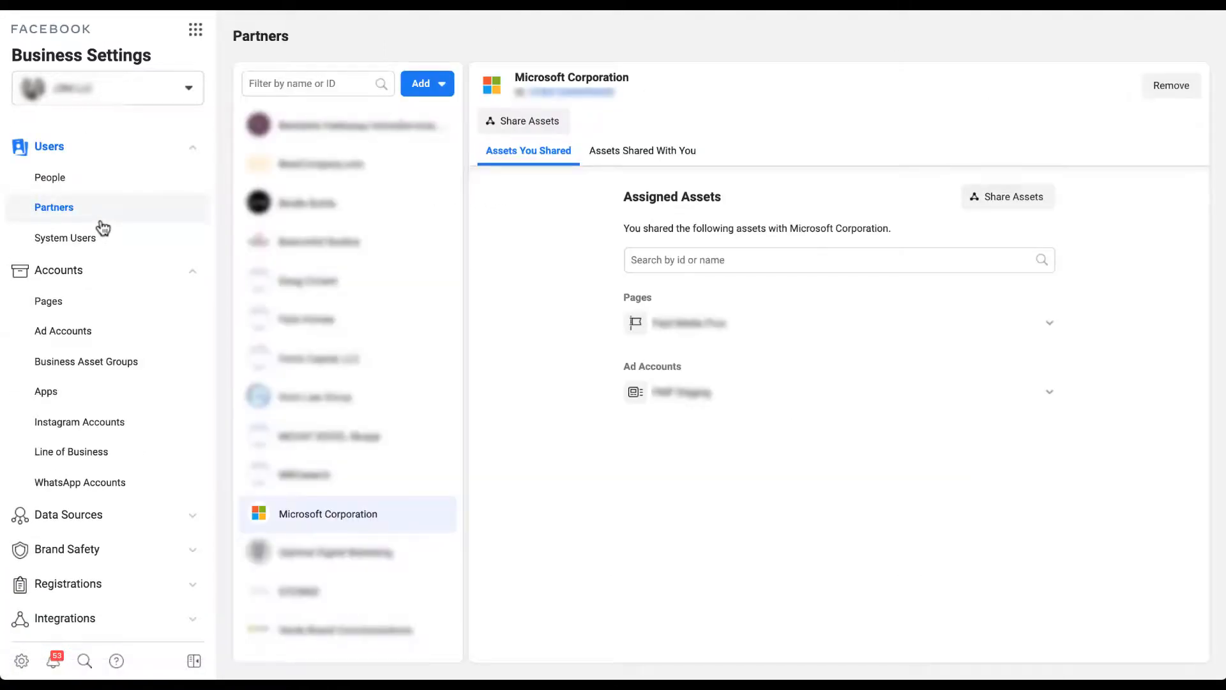
{"action": "left_click", "coordinate": [425, 83]}
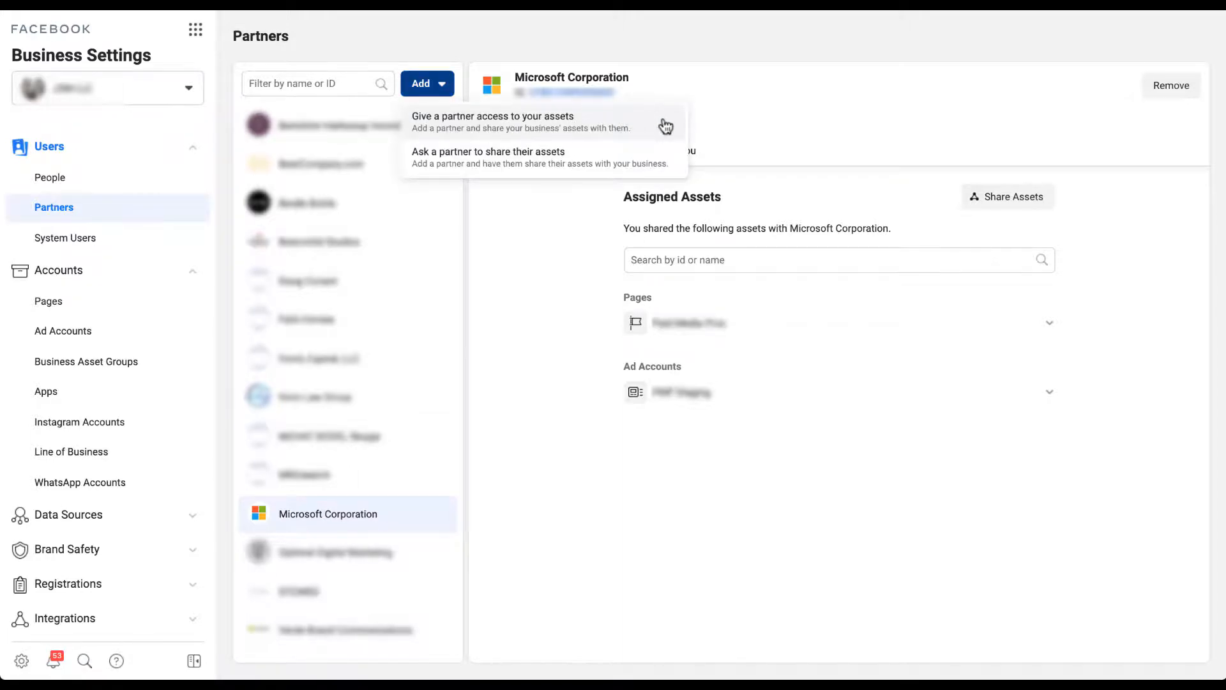
{"action": "left_click", "coordinate": [666, 126]}
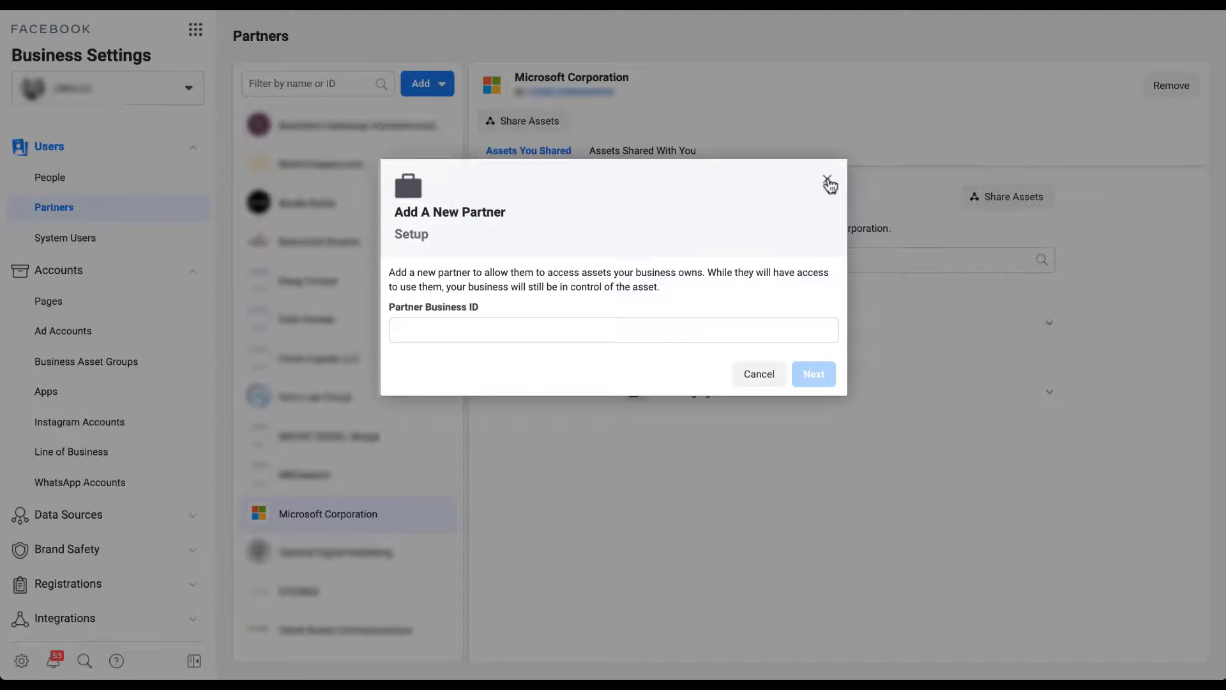
{"action": "left_click", "coordinate": [827, 181]}
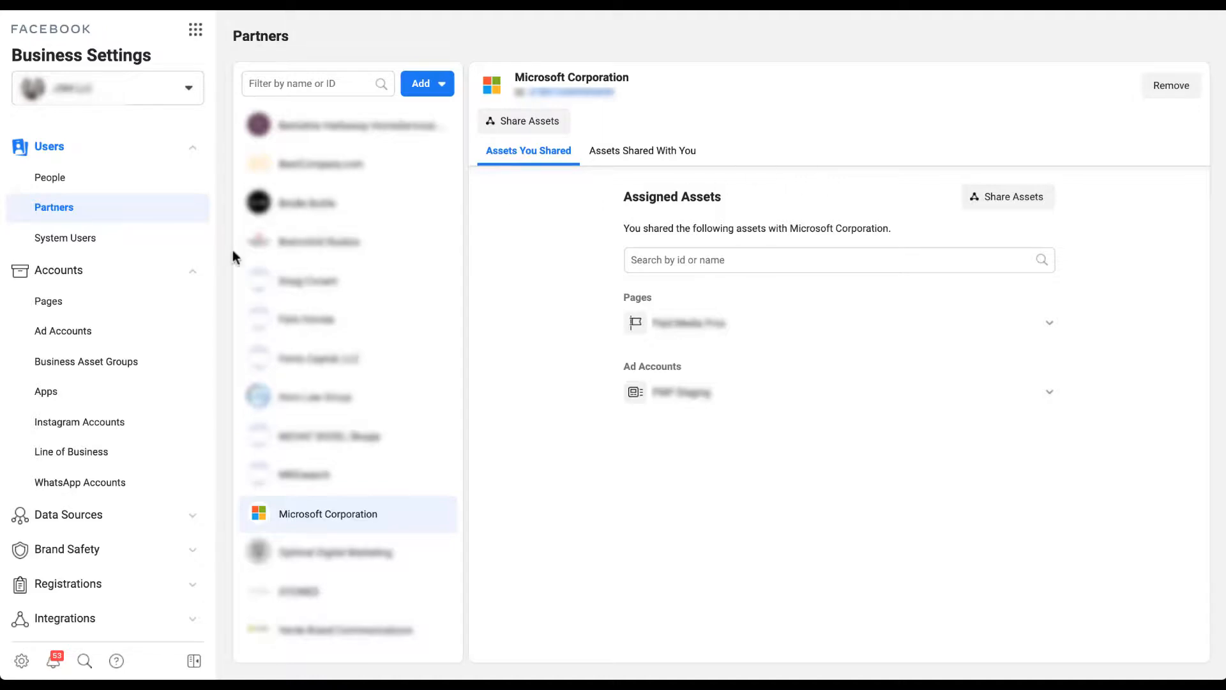
Open Ad Accounts and review the options for adding, requesting access to, or creating an ad account.
{"action": "left_click", "coordinate": [102, 336]}
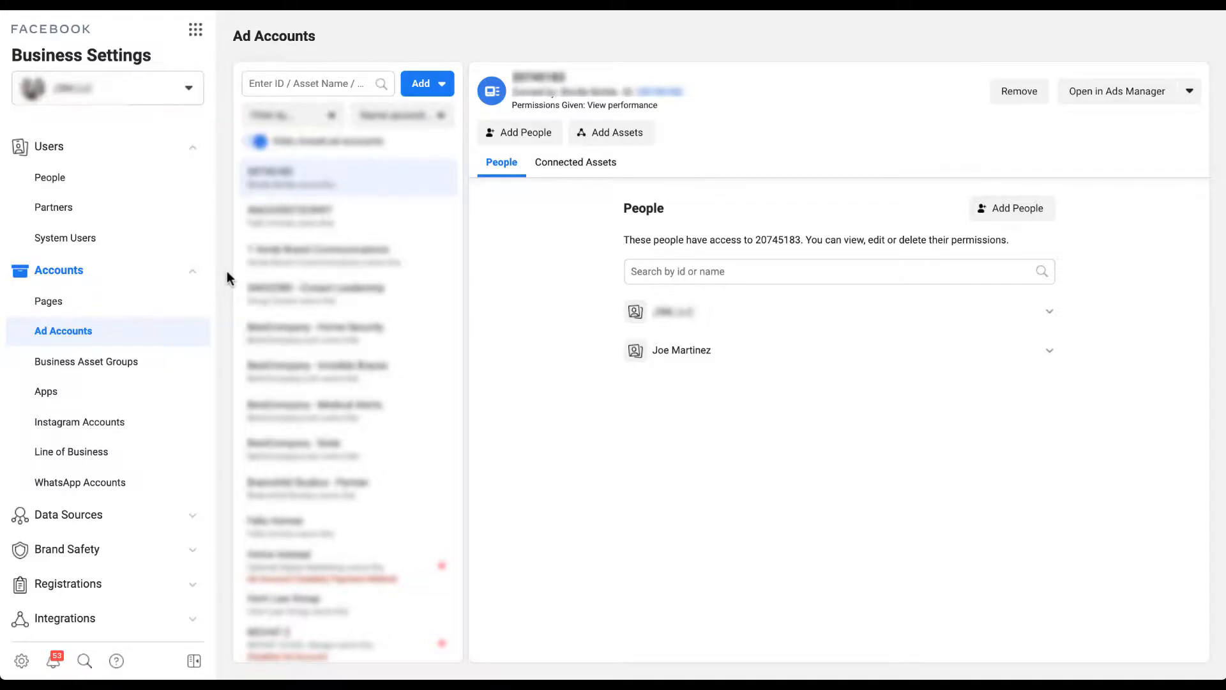
{"action": "left_click", "coordinate": [440, 84]}
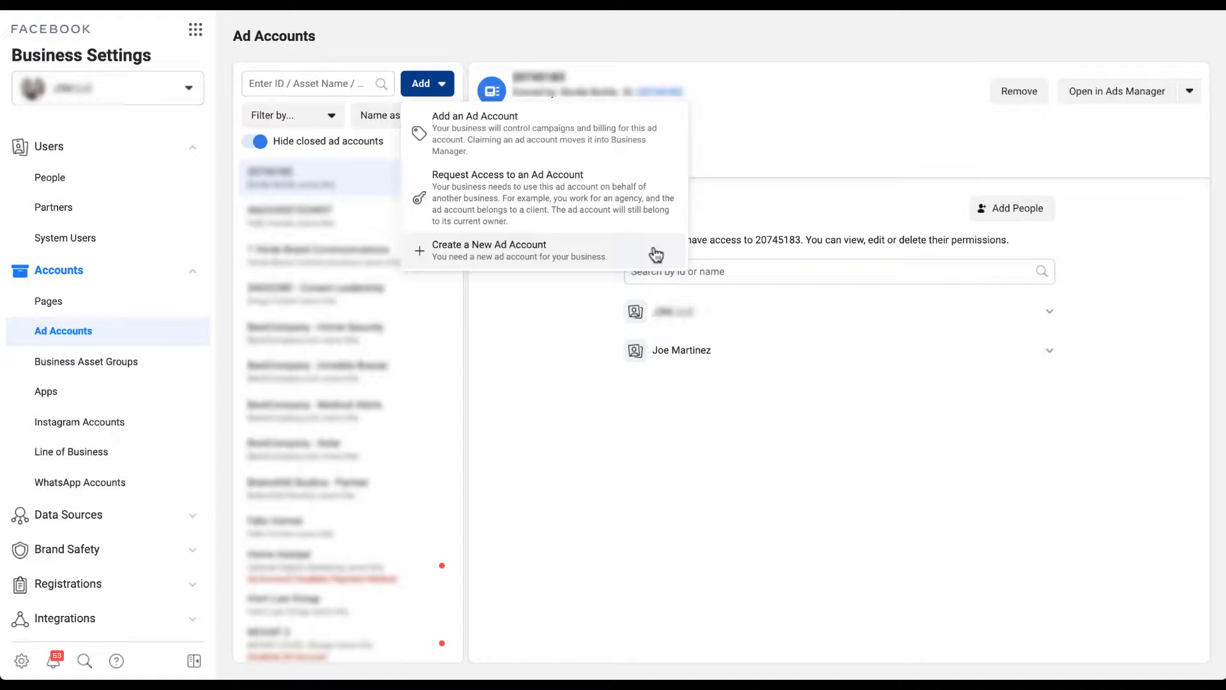
{"action": "left_click", "coordinate": [679, 213]}
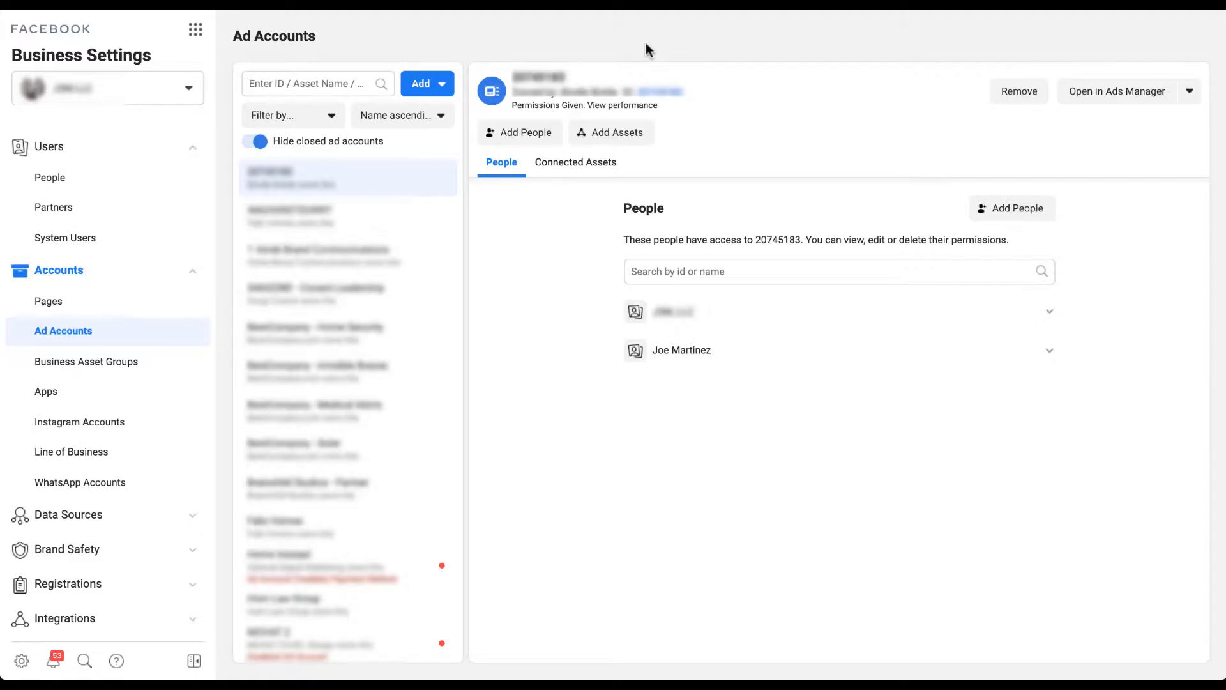
View the People page with the business's users and their assigned assets, and return to Ad Accounts.
{"action": "left_click", "coordinate": [125, 188]}
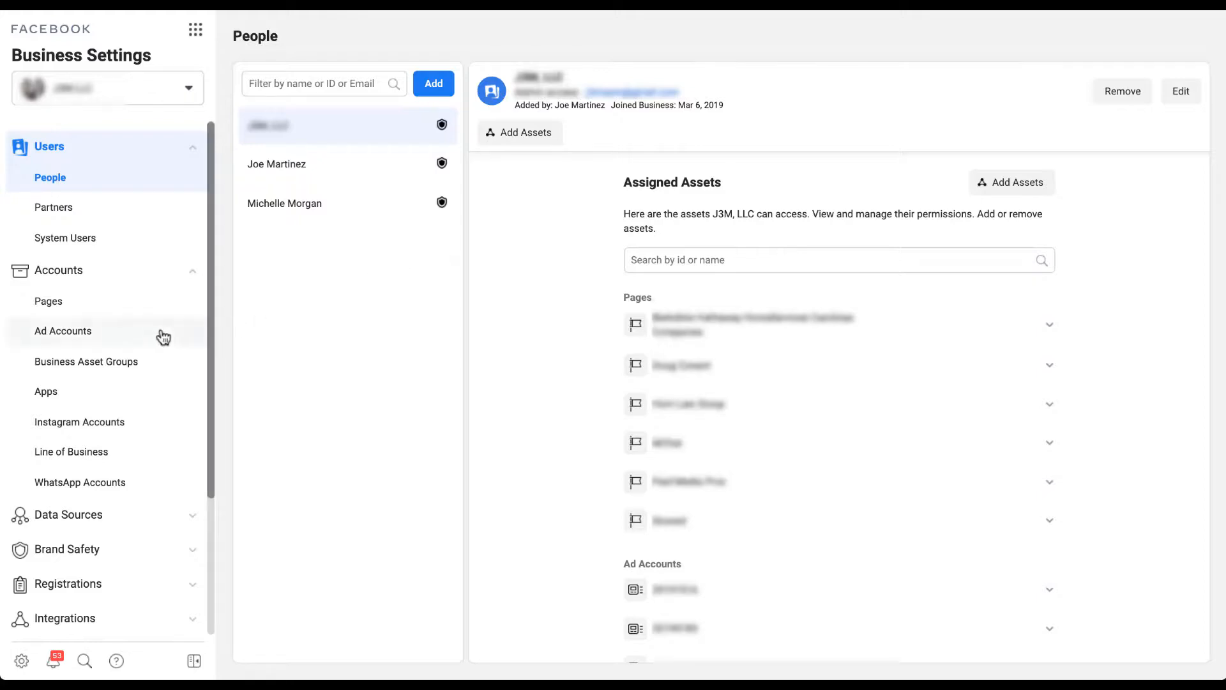
{"action": "left_click", "coordinate": [133, 332]}
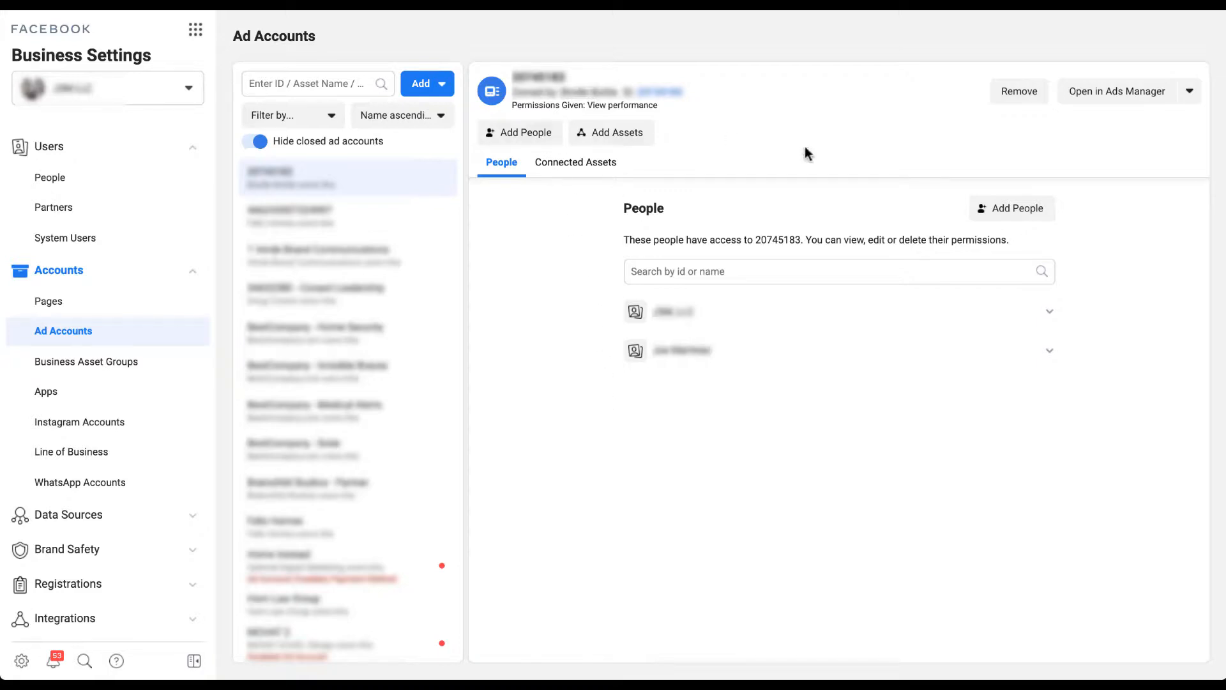
Add the third listed person to the first ad account with only the View performance permission and assign it.
{"action": "left_click", "coordinate": [989, 217]}
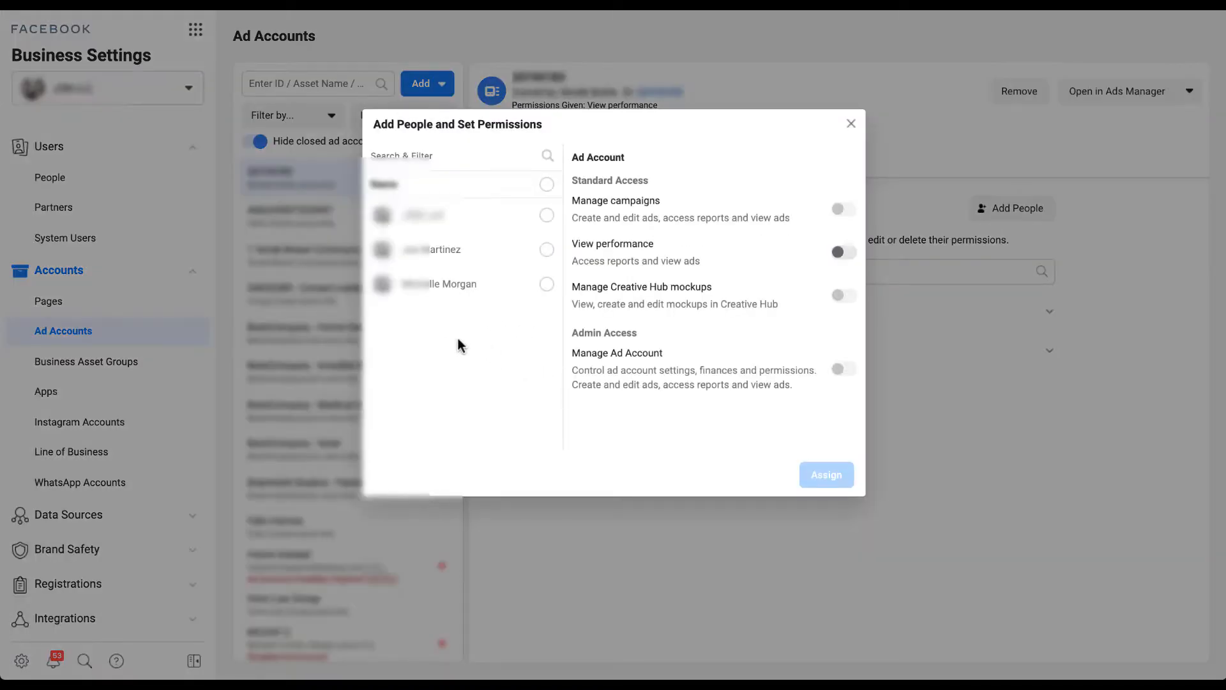
{"action": "left_click", "coordinate": [548, 287]}
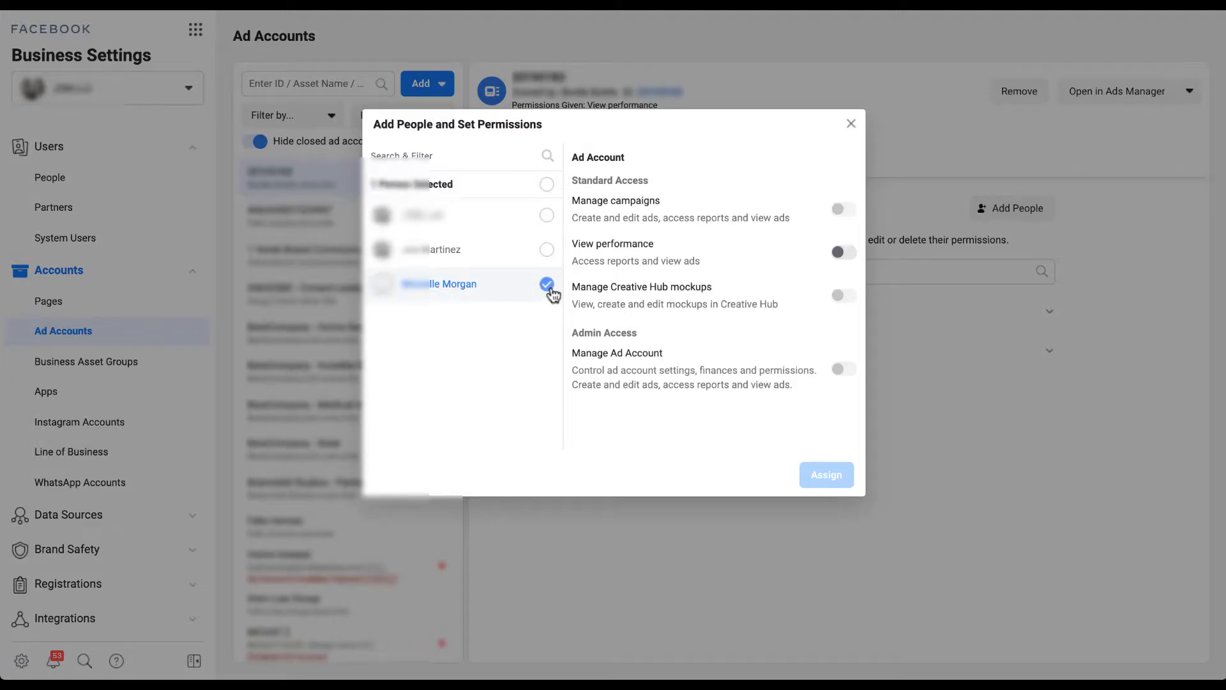
{"action": "left_click", "coordinate": [840, 255]}
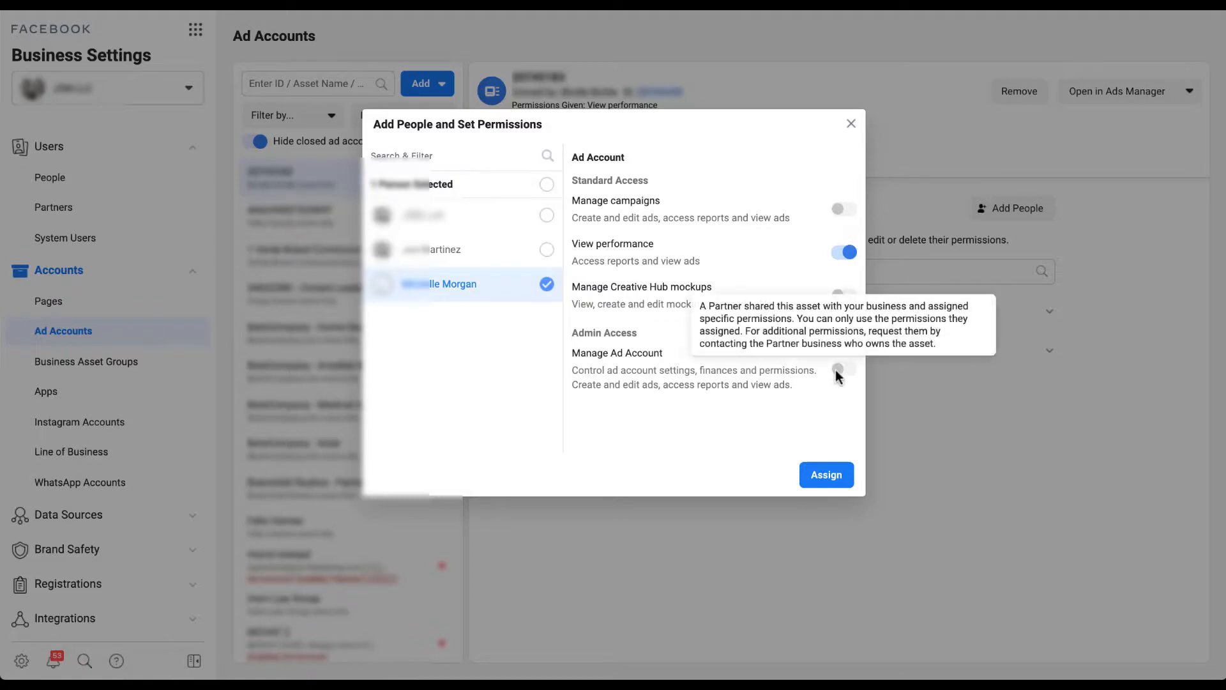
{"action": "left_click", "coordinate": [827, 476]}
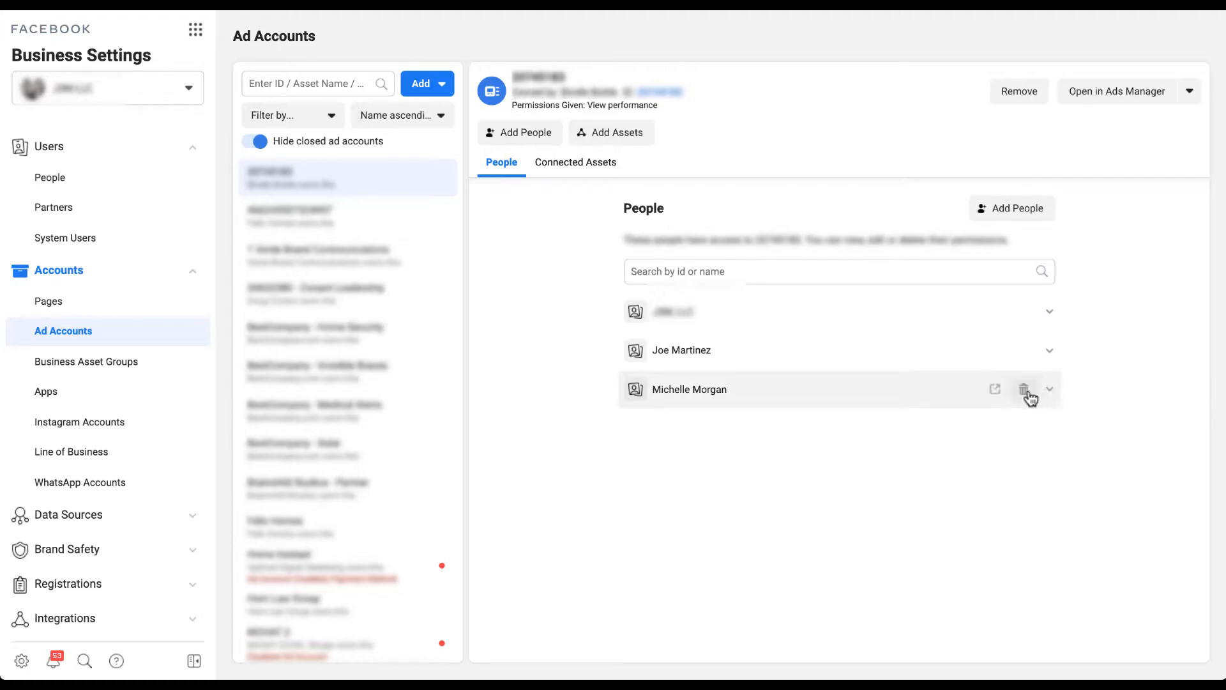
Remove the newly added person from the ad account and confirm the removal.
{"action": "left_click", "coordinate": [1025, 391]}
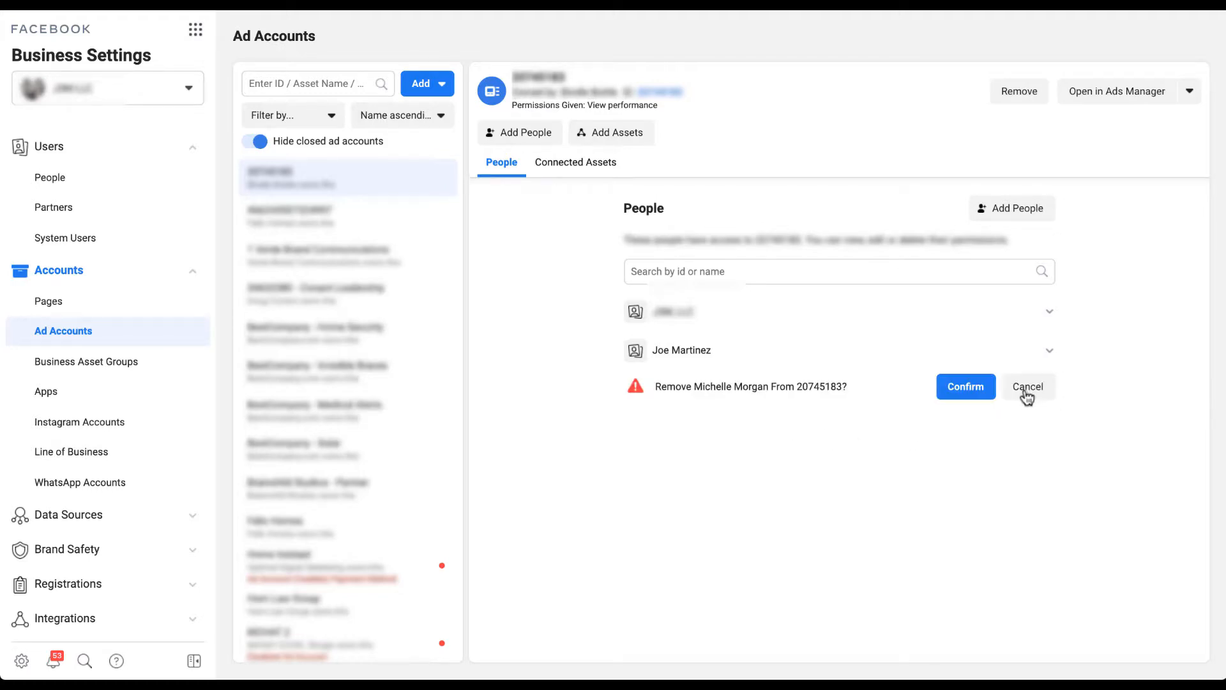
{"action": "left_click", "coordinate": [971, 396]}
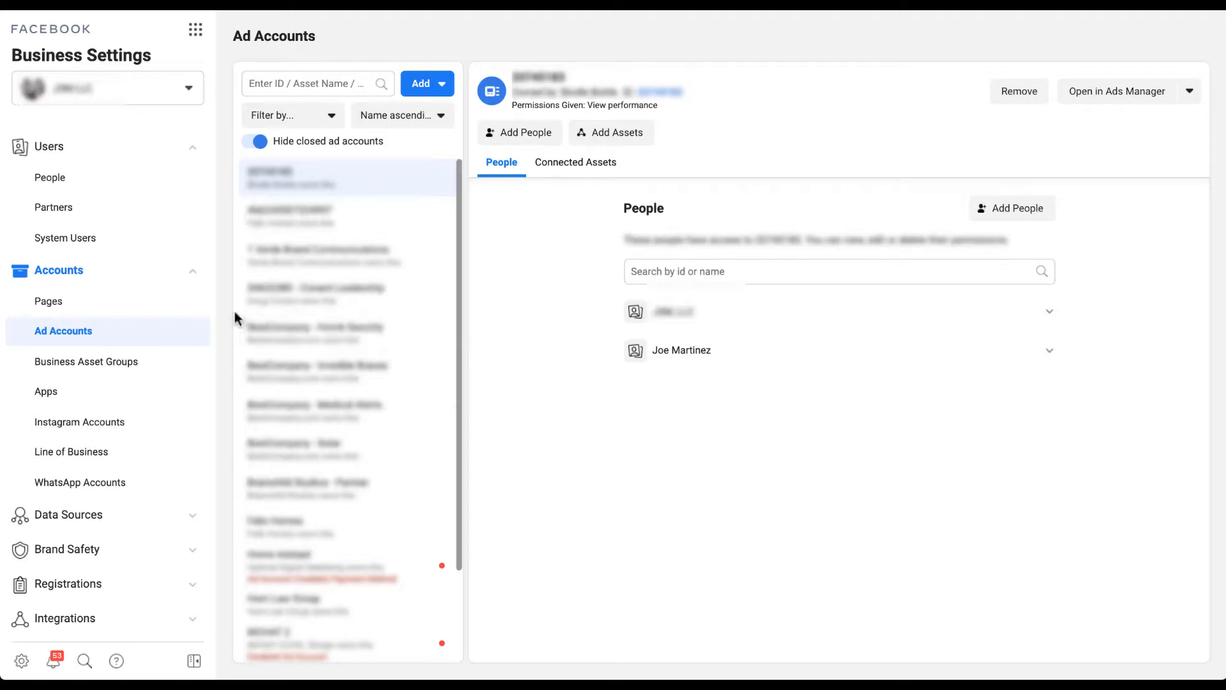
View the Pages section under Accounts with the people who have access to the first page.
{"action": "left_click", "coordinate": [133, 308]}
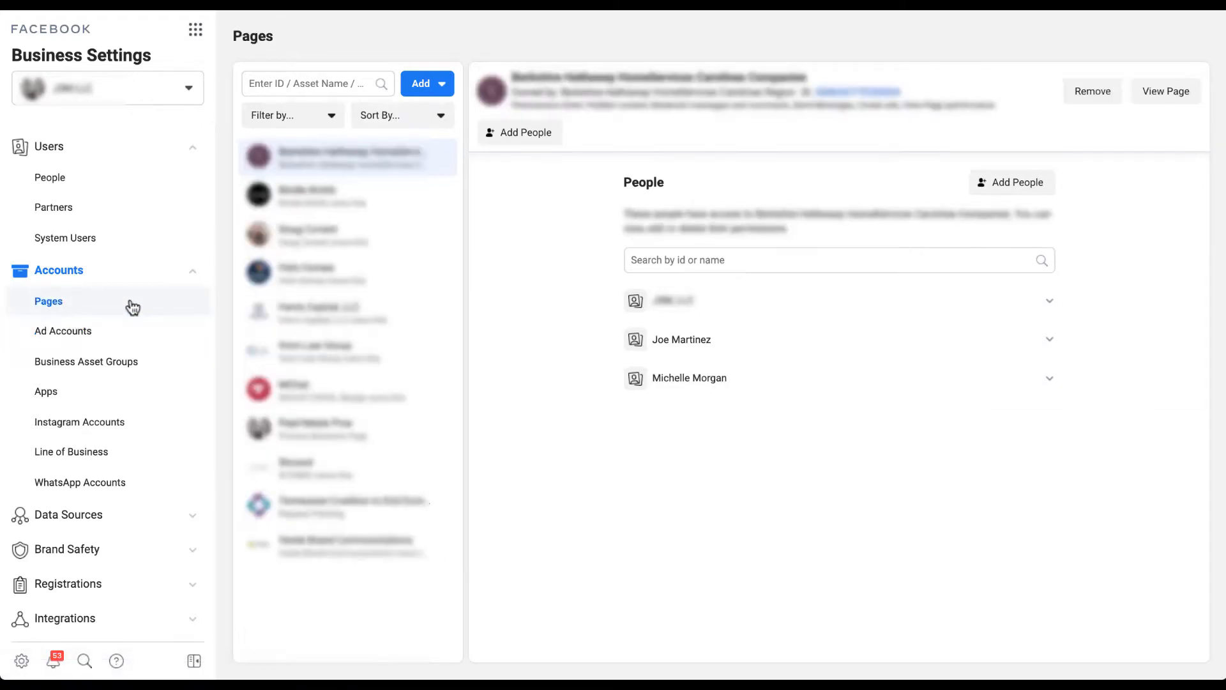